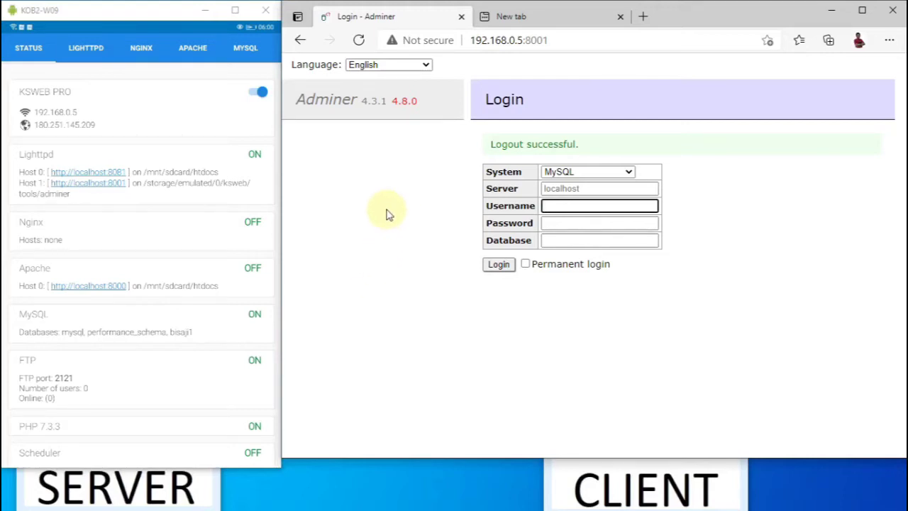
Step: Load 192.168.0.5:8081/bisaji1/ in the new Edge tab by editing a previously visited address
click(536, 20)
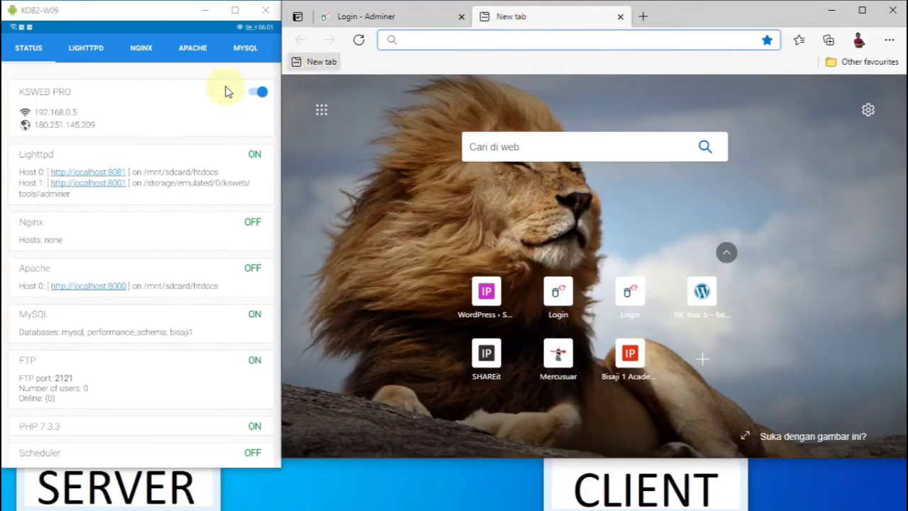
click(362, 17)
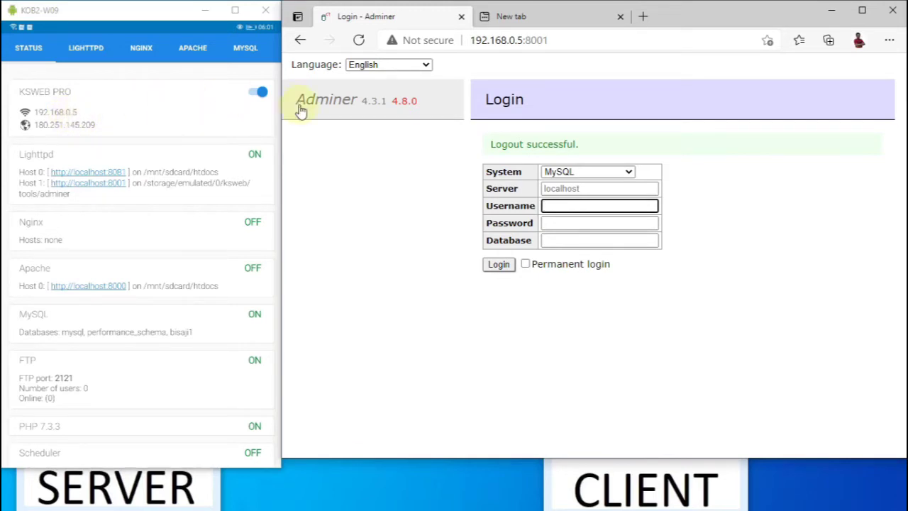
click(518, 18)
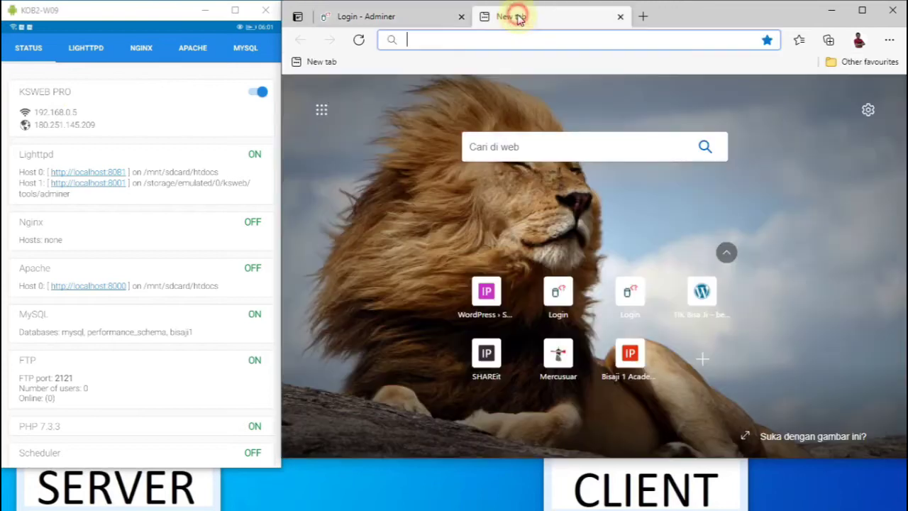
click(502, 41)
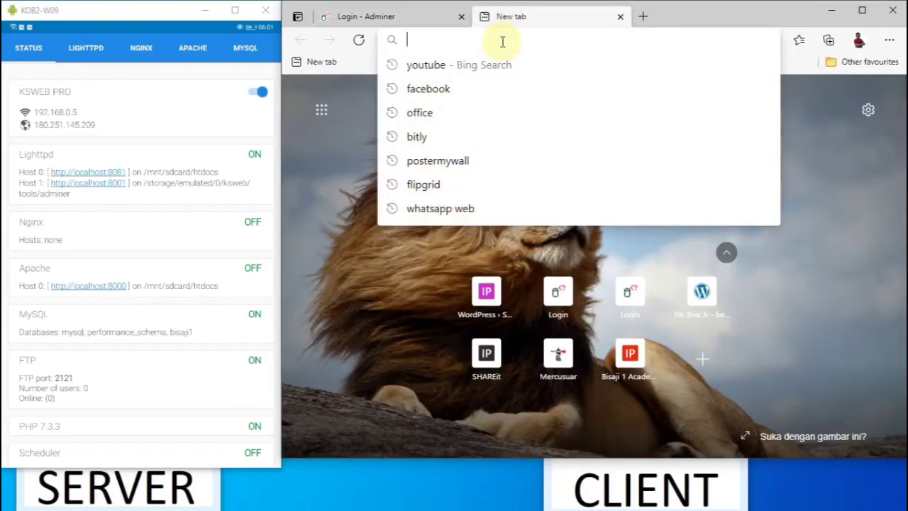
text(19)
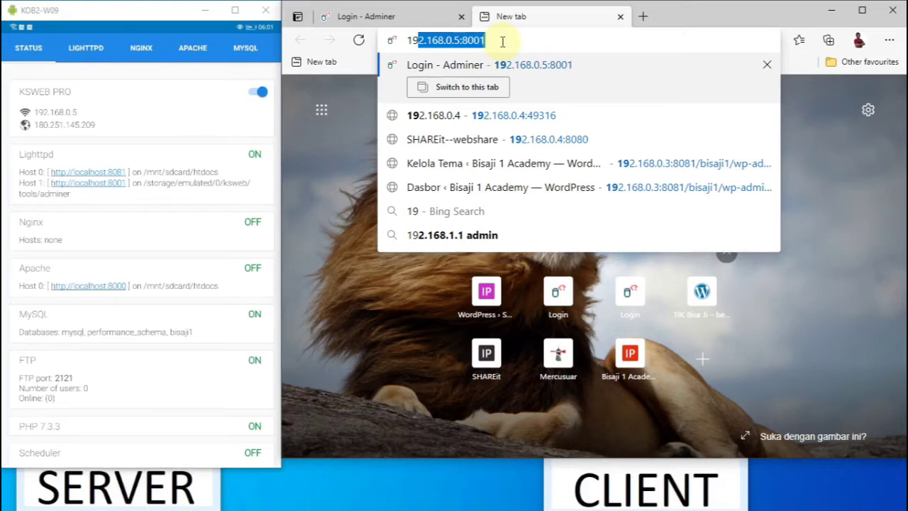
key(Down)
key(Down)
key(Down)
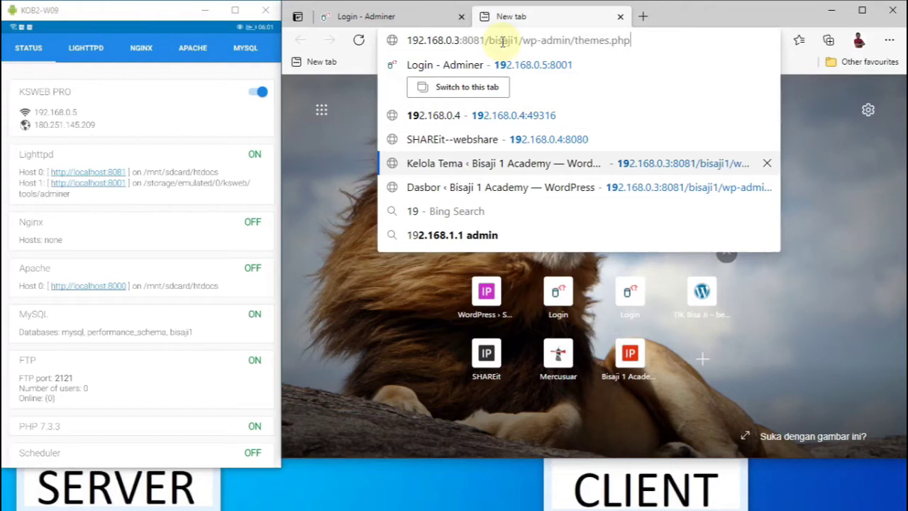
key(BackSpace)
key(BackSpace)
key(BackSpace)
key(BackSpace)
key(BackSpace)
key(BackSpace)
key(BackSpace)
key(BackSpace)
key(BackSpace)
key(BackSpace)
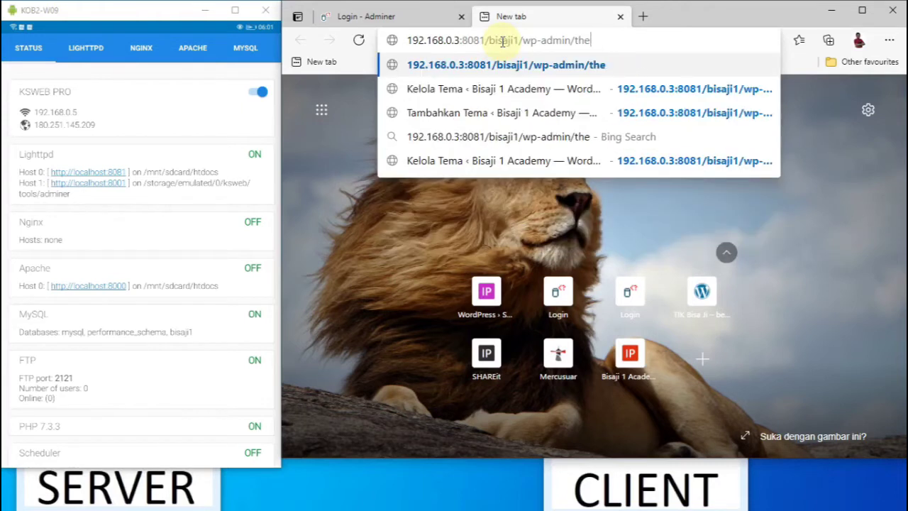
key(BackSpace)
key(BackSpace)
key(BackSpace)
key(BackSpace)
key(BackSpace)
key(BackSpace)
key(BackSpace)
key(BackSpace)
key(BackSpace)
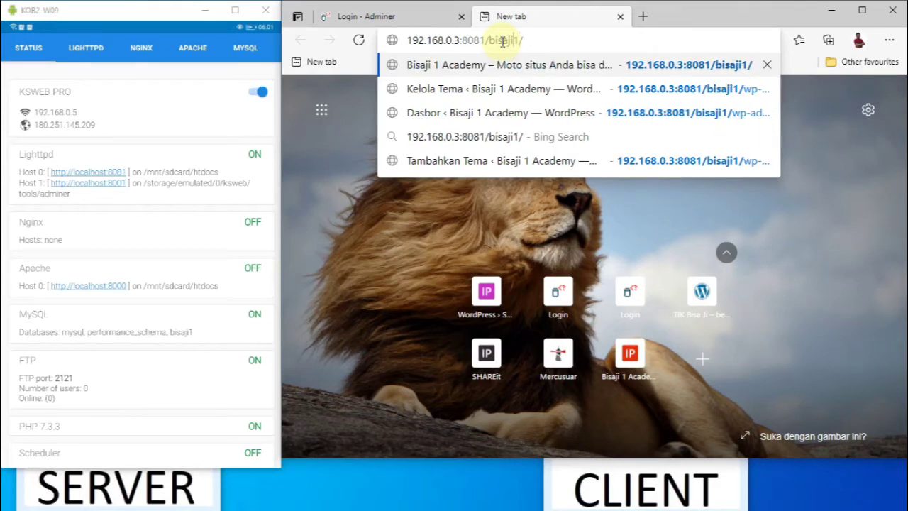
key(Left)
key(BackSpace)
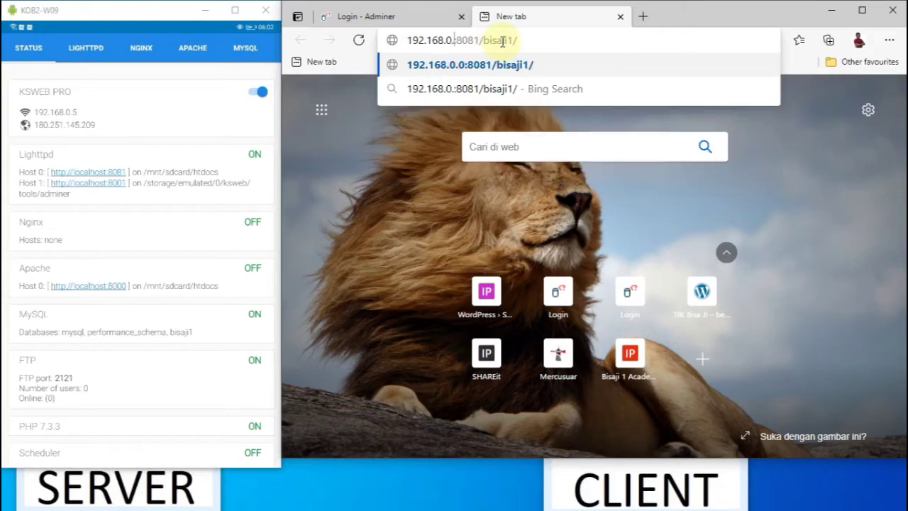
text(5)
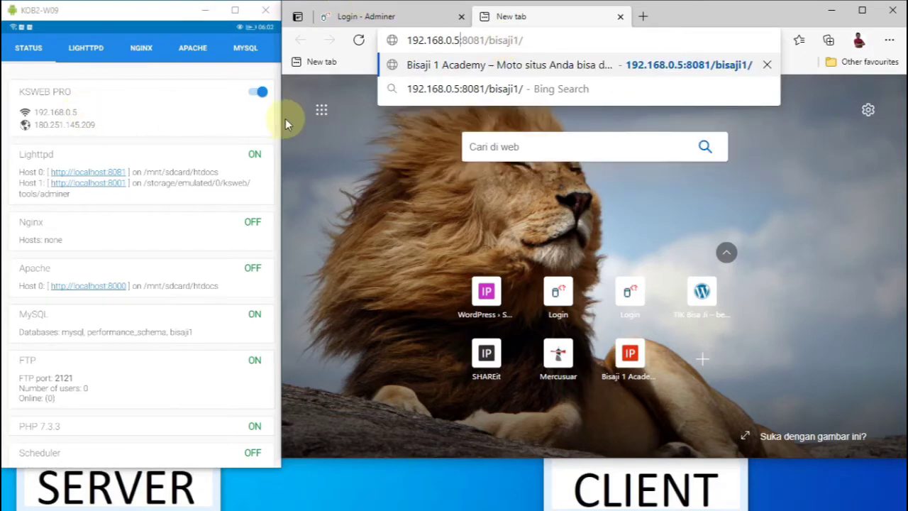
key(Return)
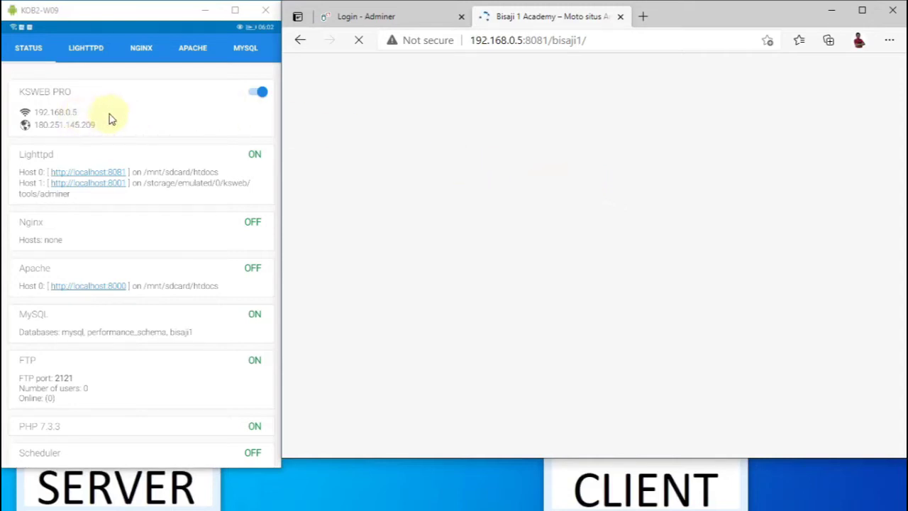
Step: Log in to Adminer's MySQL server as root with an empty password
click(395, 18)
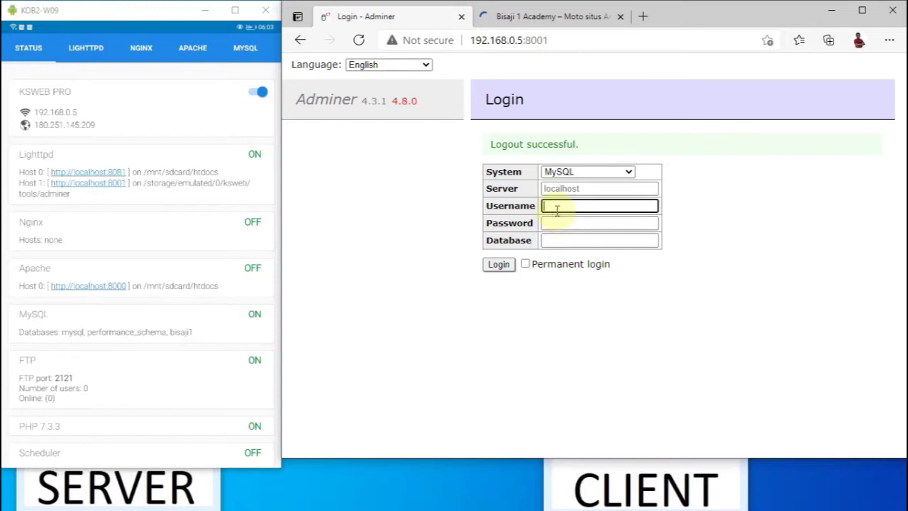
text(root)
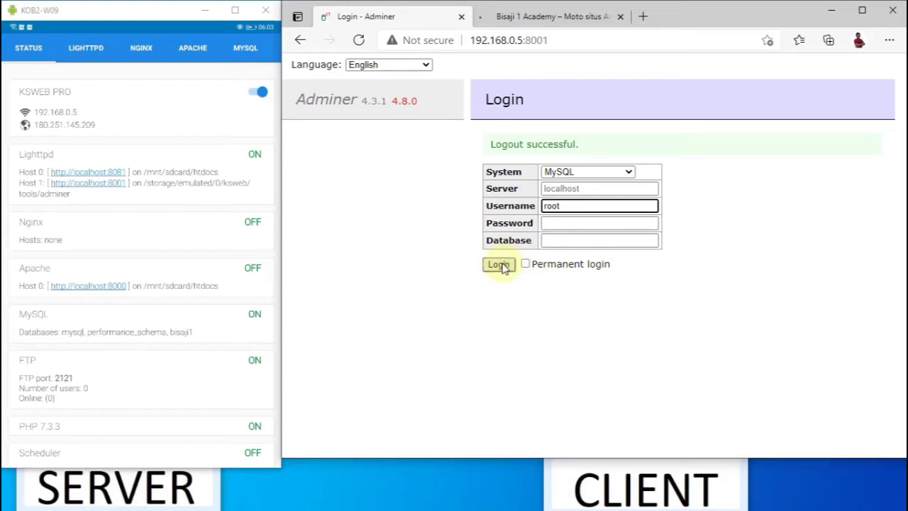
click(498, 265)
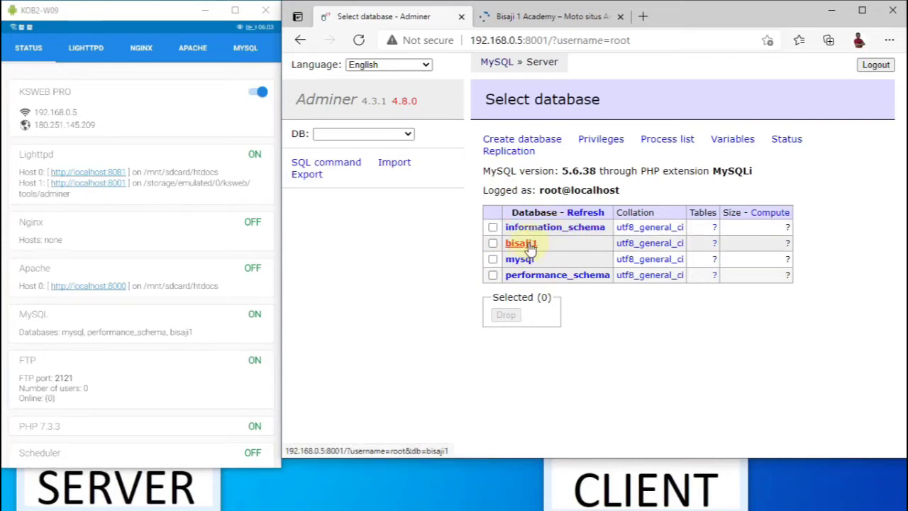
Step: Open the bisaji1 database's wp_options table and display its stored rows
click(530, 245)
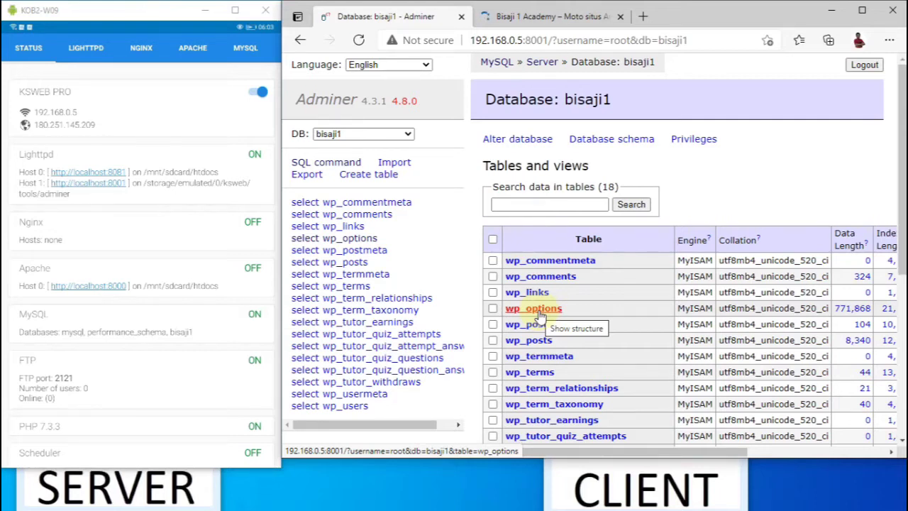
click(540, 316)
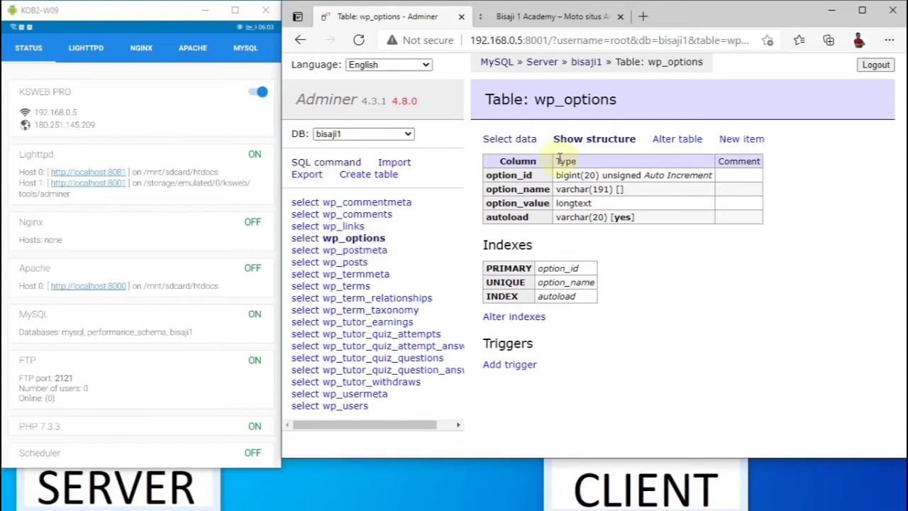
click(522, 145)
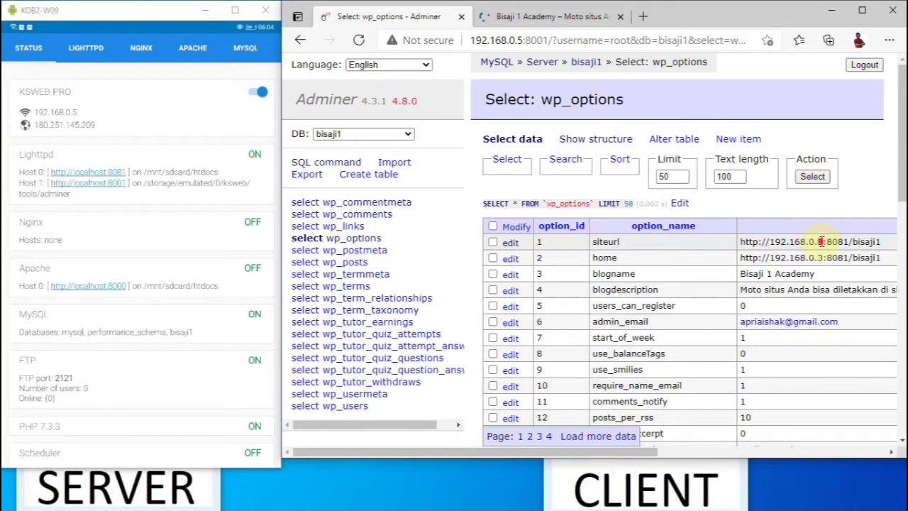
click(821, 241)
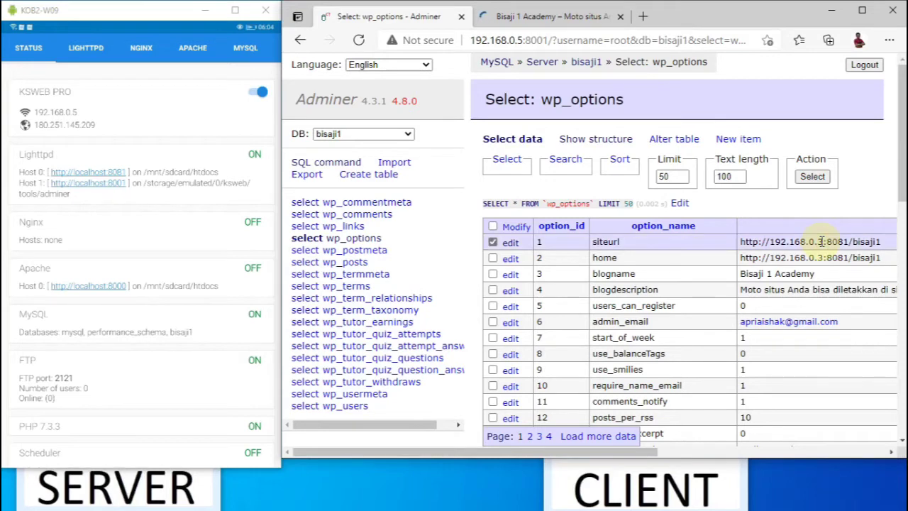
click(508, 245)
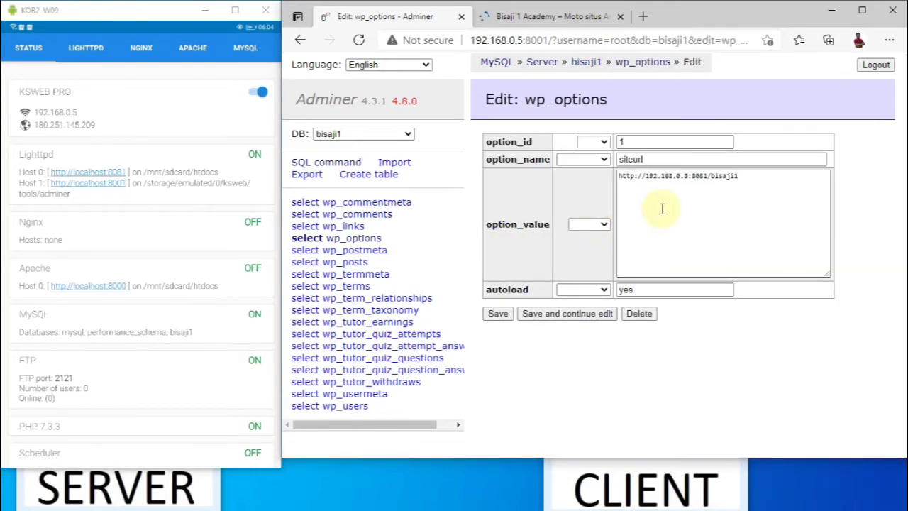
click(687, 176)
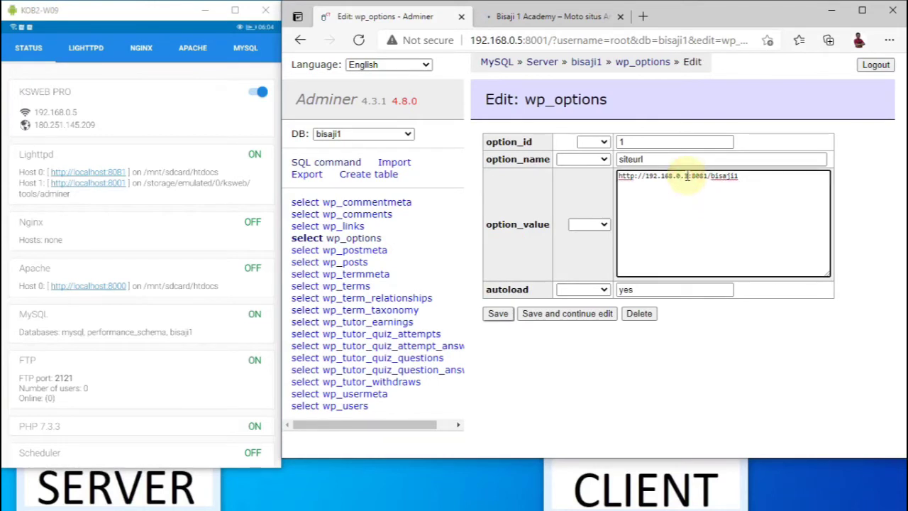
key(BackSpace)
text(5)
click(498, 314)
click(498, 314)
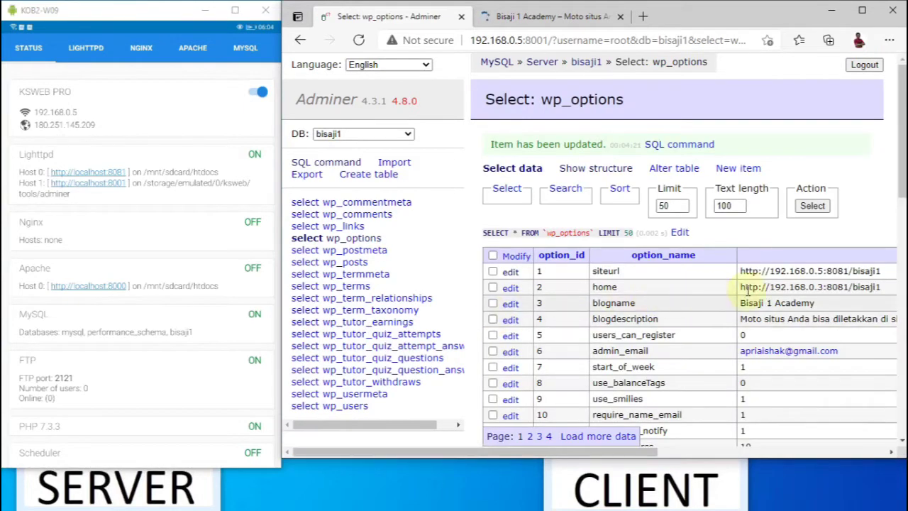
click(512, 290)
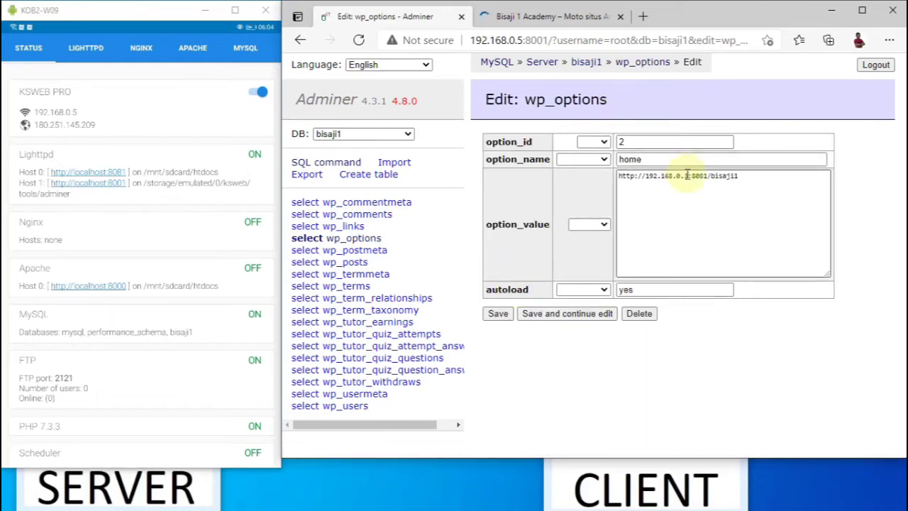
click(685, 175)
key(BackSpace)
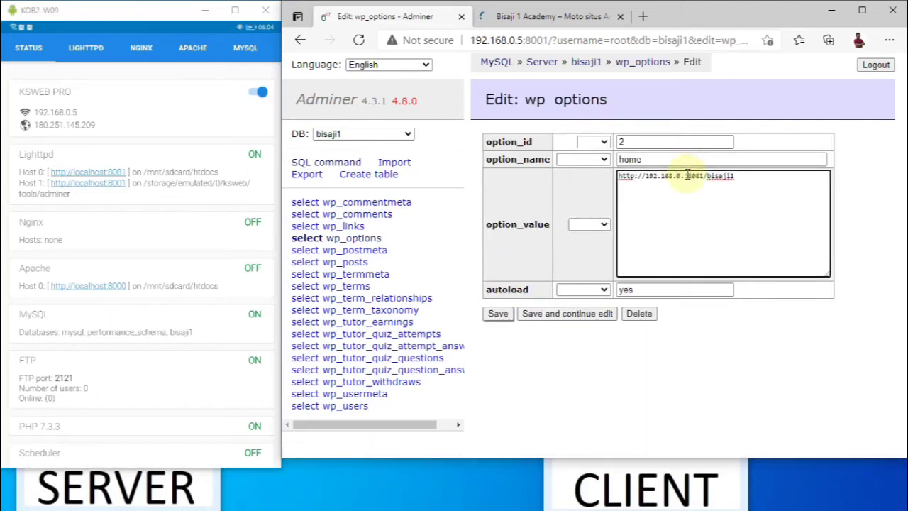
text(5)
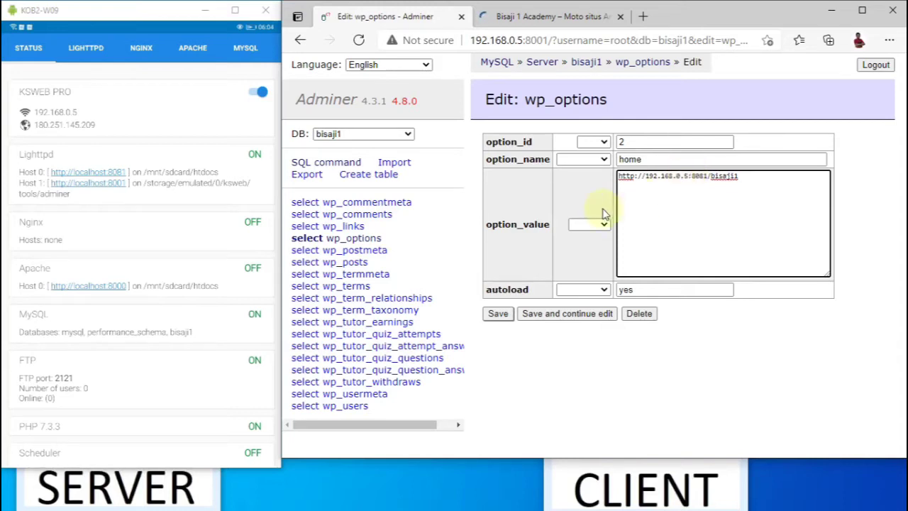
click(499, 313)
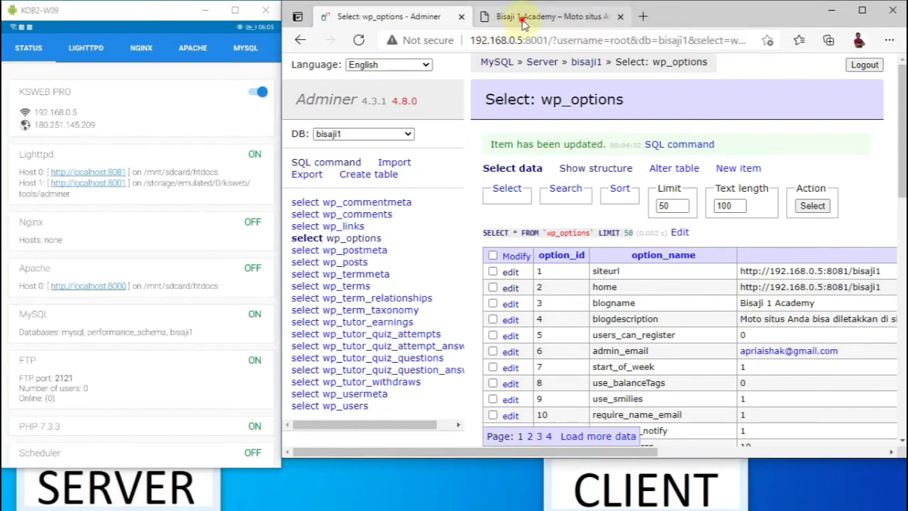
Step: Reload the Bisaji 1 Academy tab so the site renders at the new IP
click(524, 20)
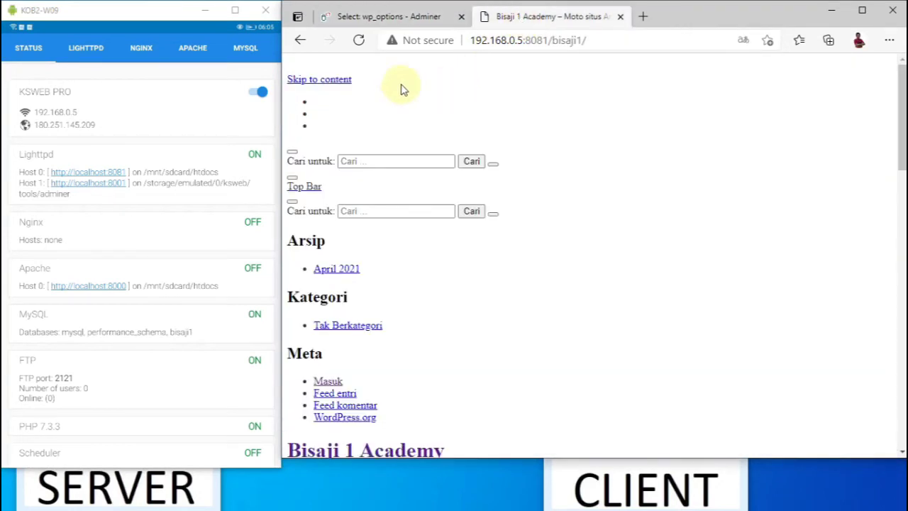
click(359, 41)
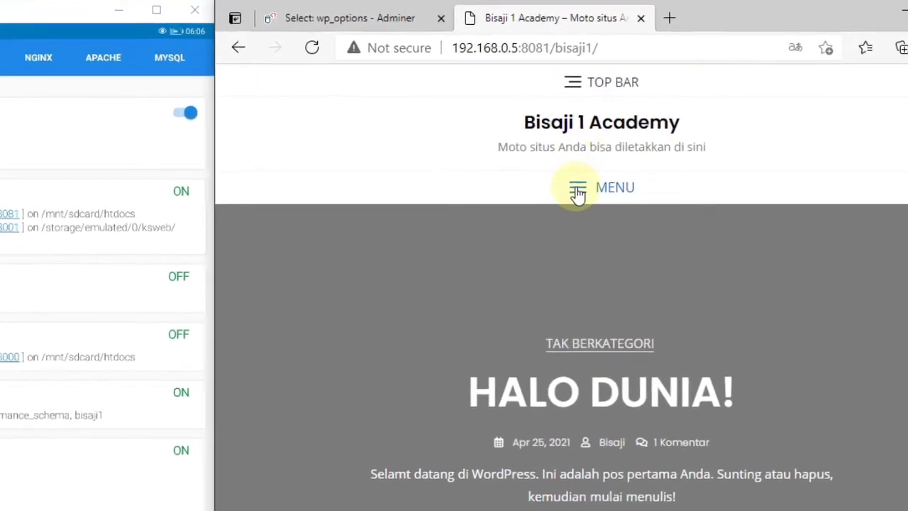
click(572, 168)
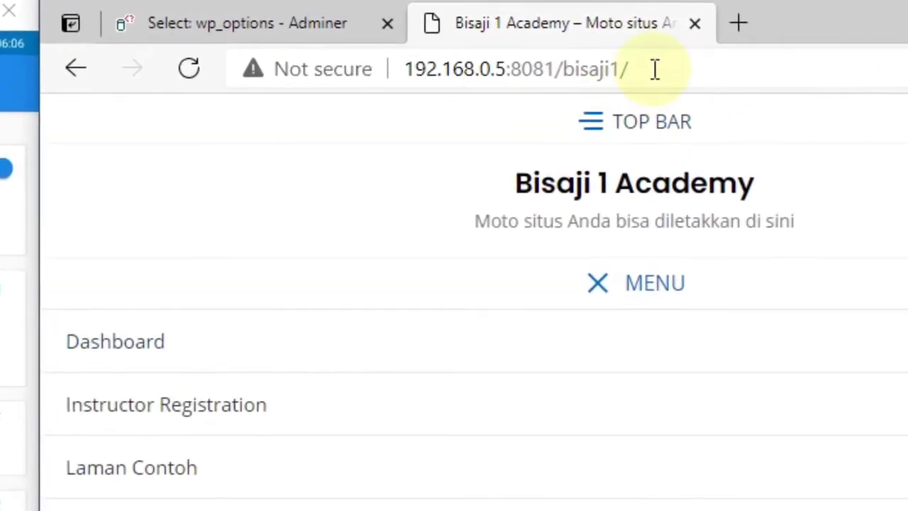
Step: Go to 192.168.0.5:8081/bisaji1/wp-admin to reach the admin login
click(650, 64)
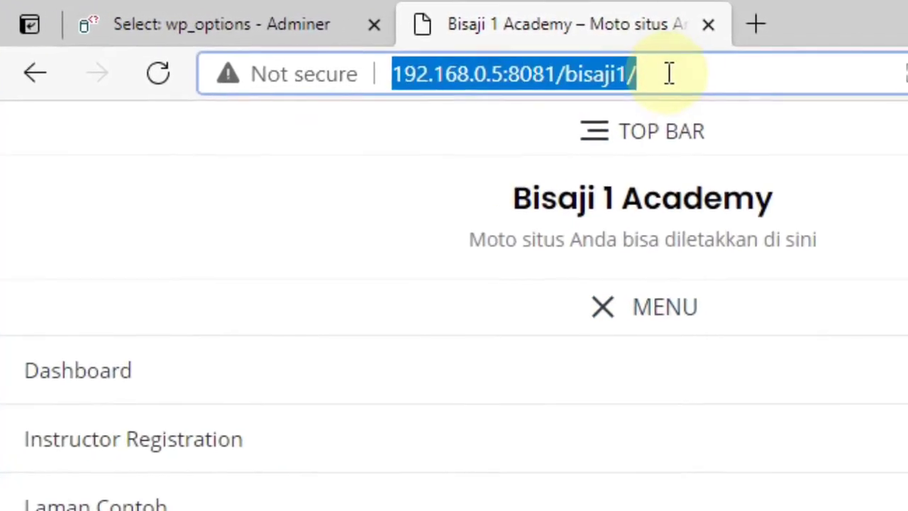
click(669, 74)
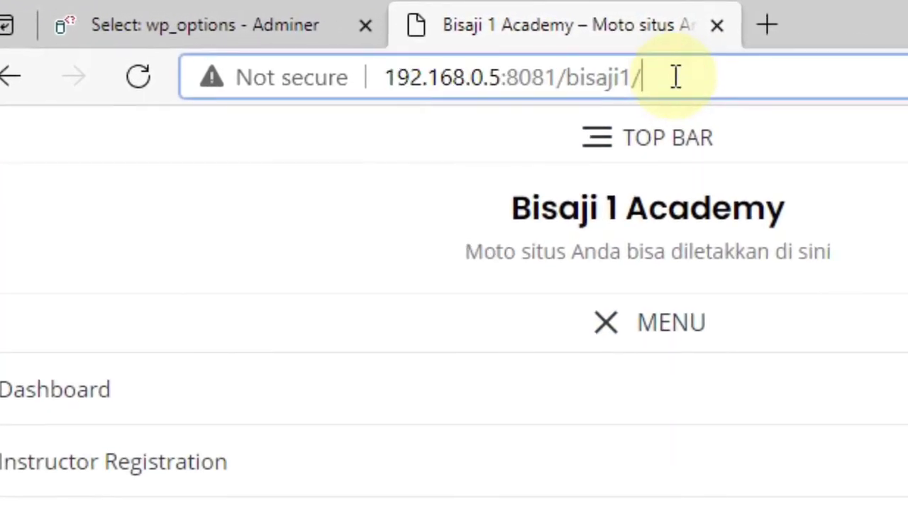
text(wp-admin)
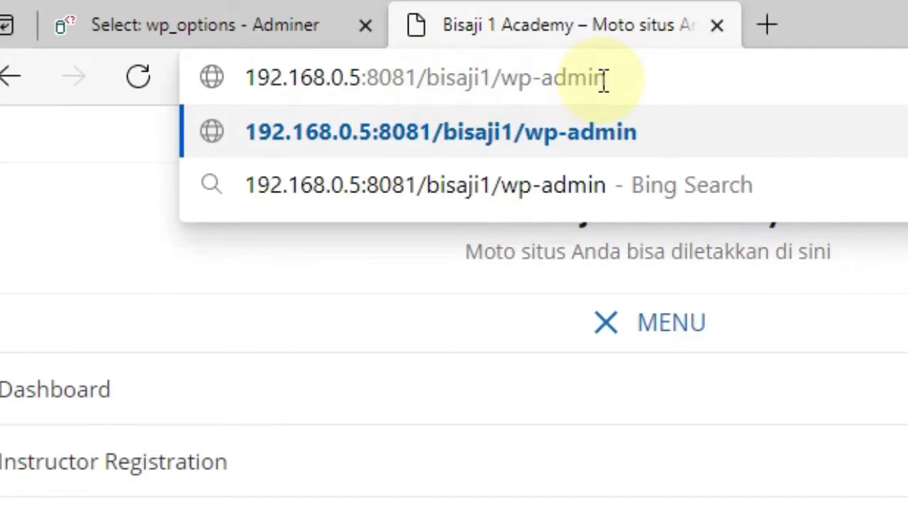
key(Return)
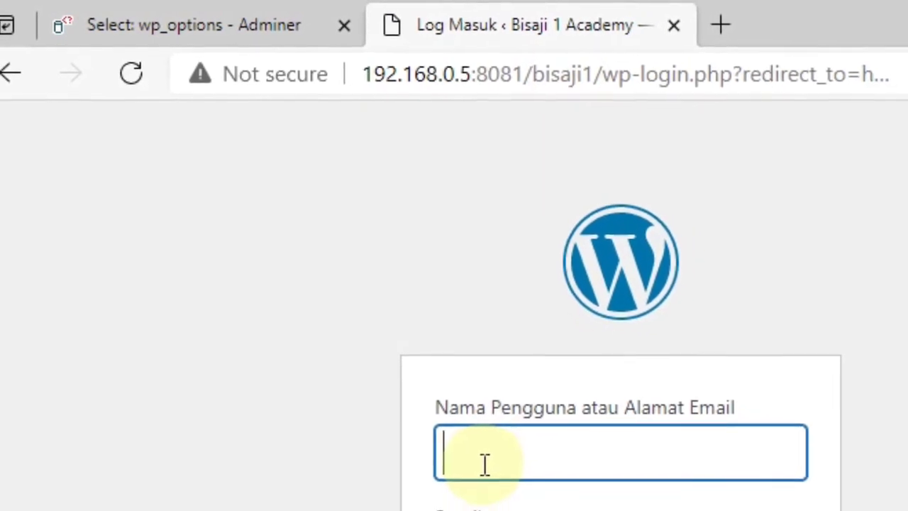
Step: Sign in with the admin username and password, then start a new post from Baru > Pos
click(490, 468)
text(bisaj)
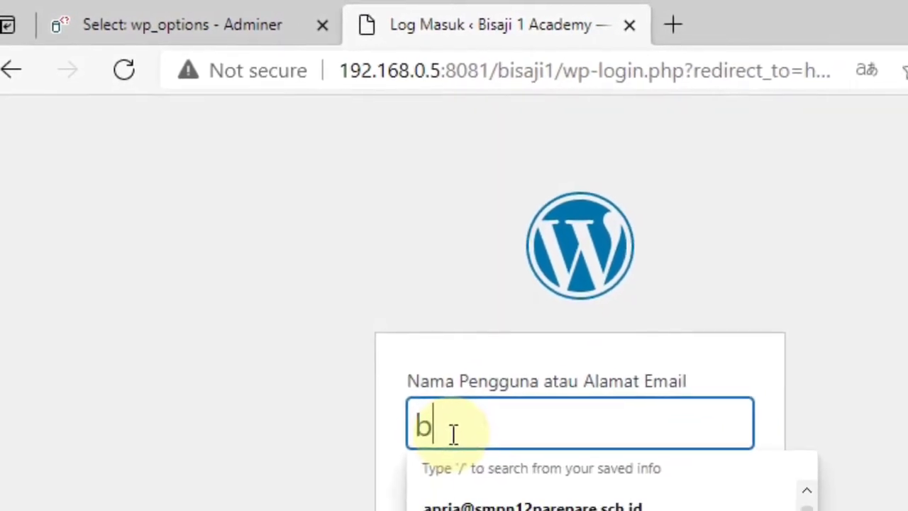
text(i)
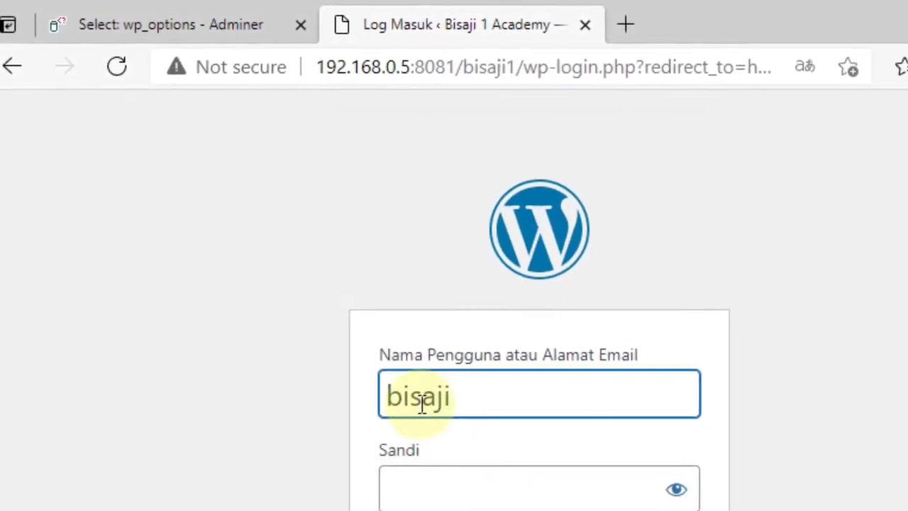
click(440, 497)
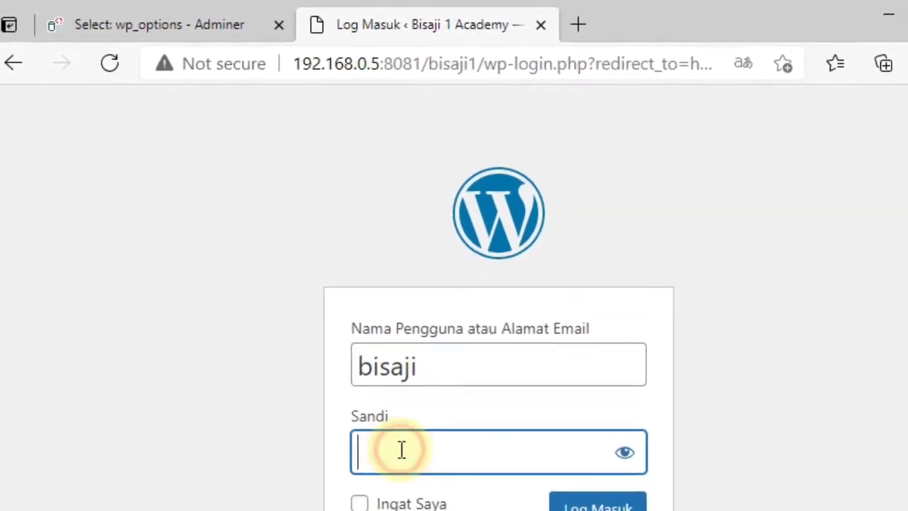
text(••••••••••)
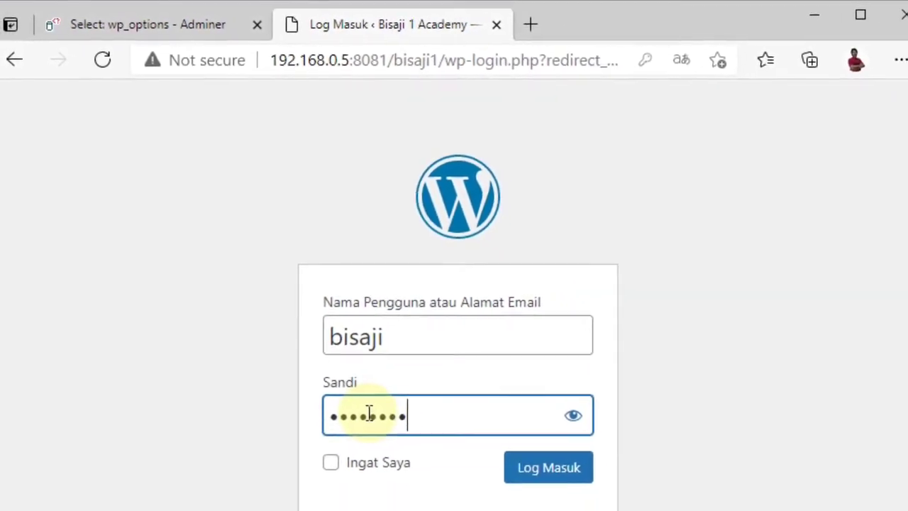
text(••)
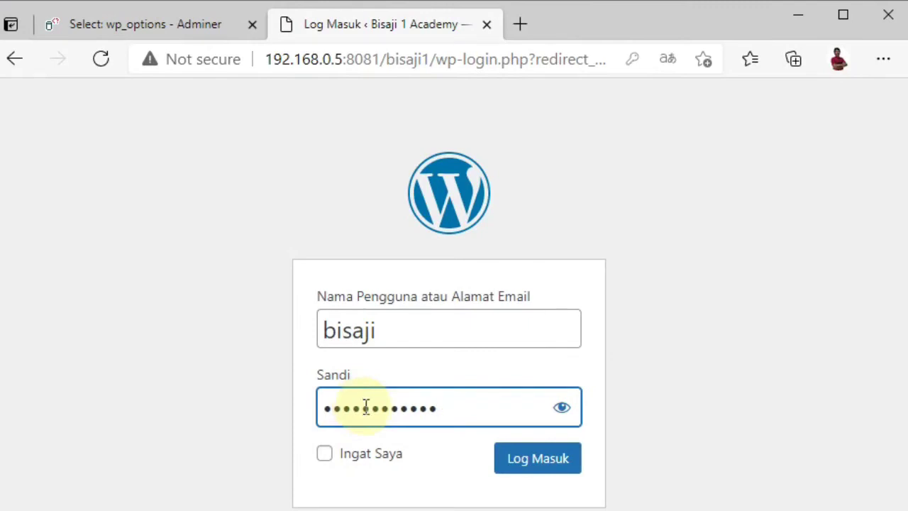
click(562, 407)
click(561, 410)
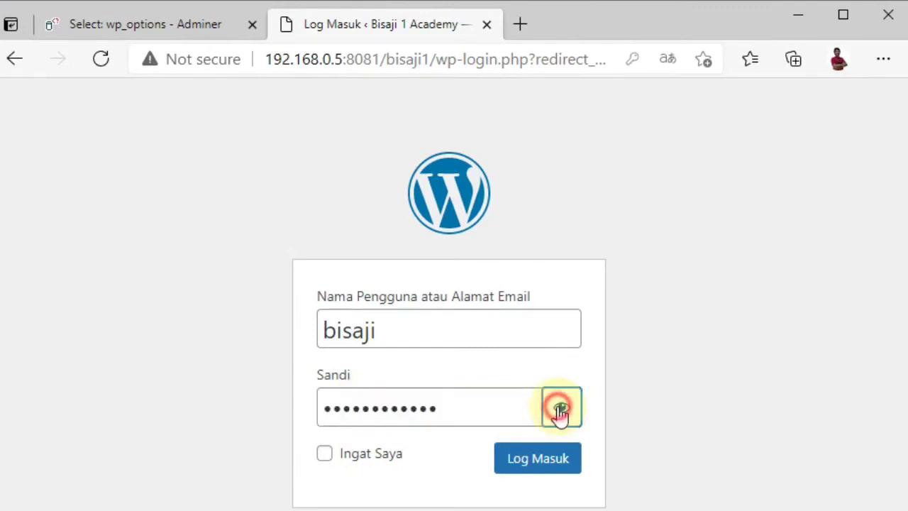
click(537, 456)
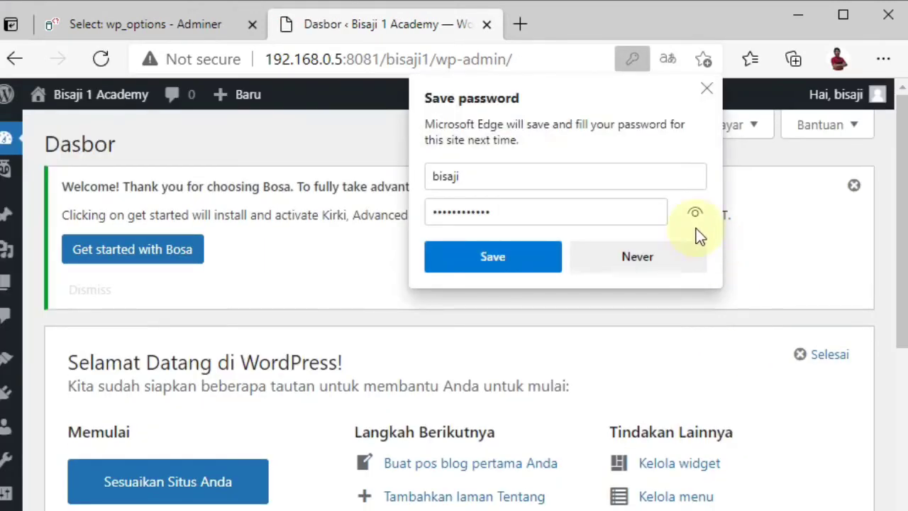
click(707, 90)
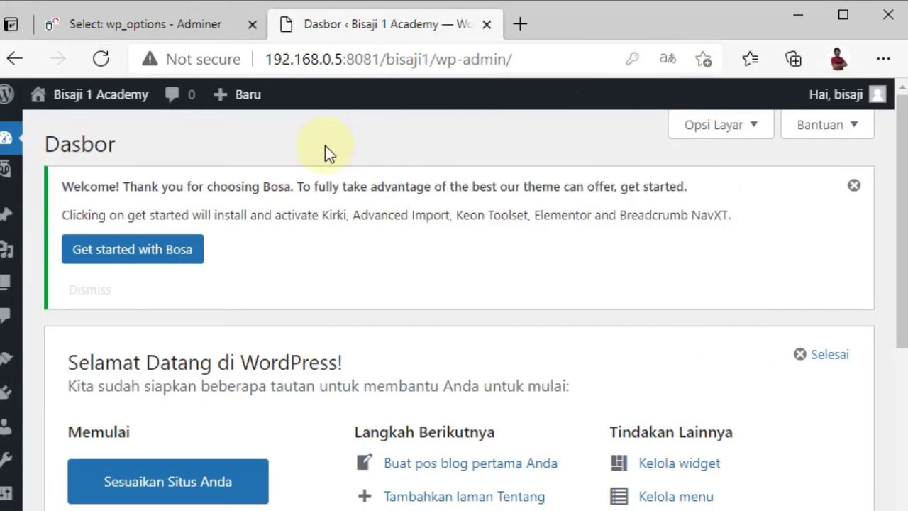
mouse_move(232, 109)
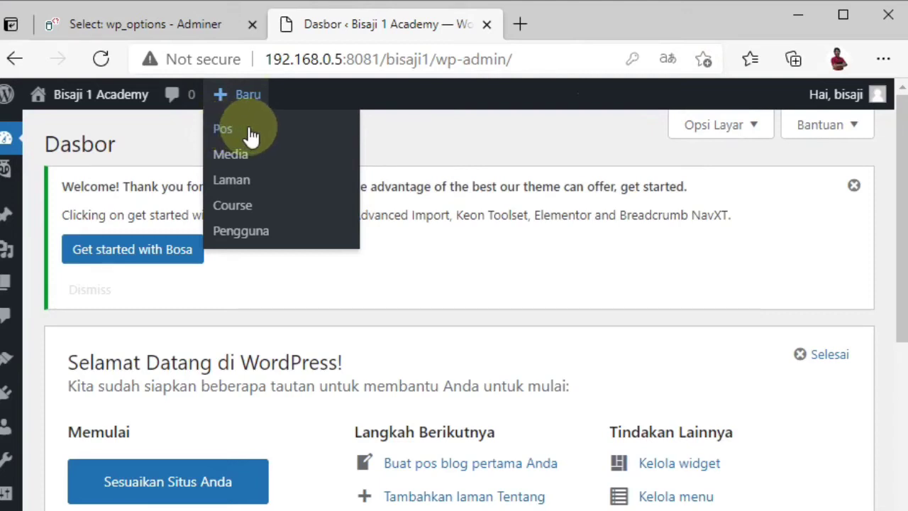
click(240, 134)
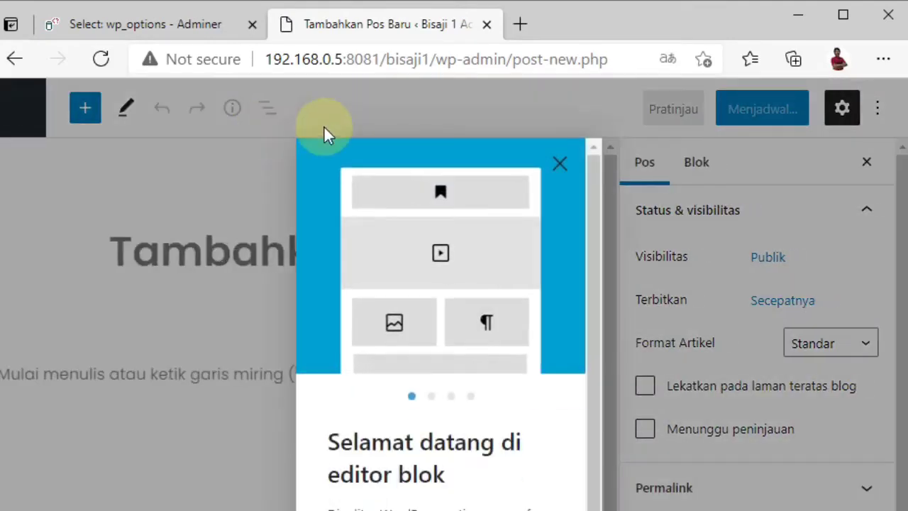
Step: Enter the title 'Pos Pertama Saya' and the body line 'Ini isi pos pertama saya'
click(558, 164)
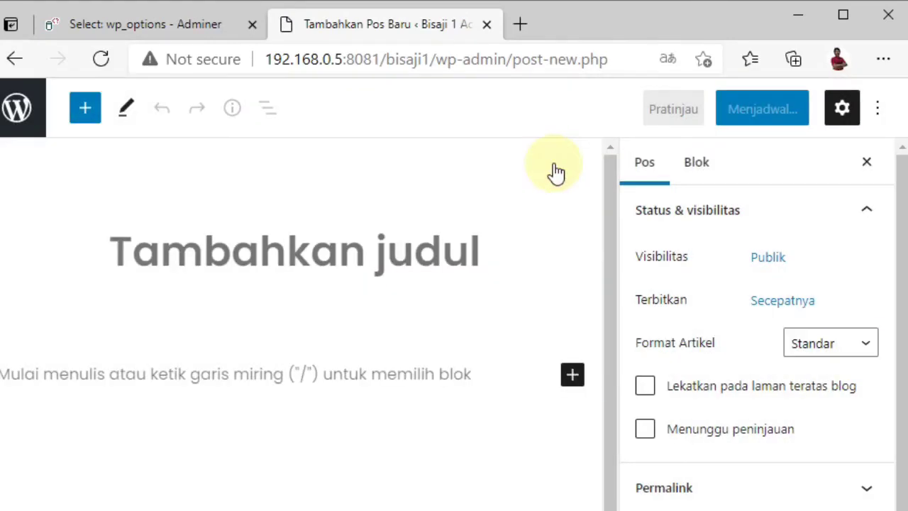
click(402, 248)
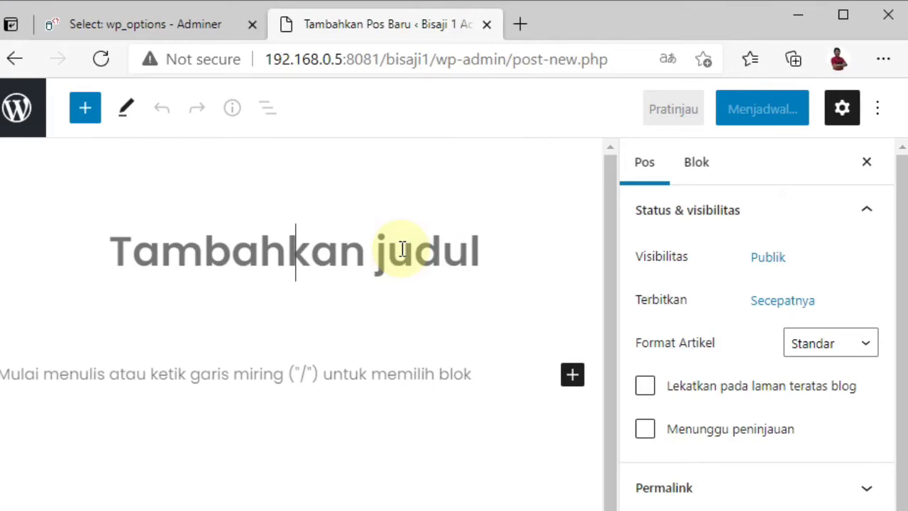
text(P)
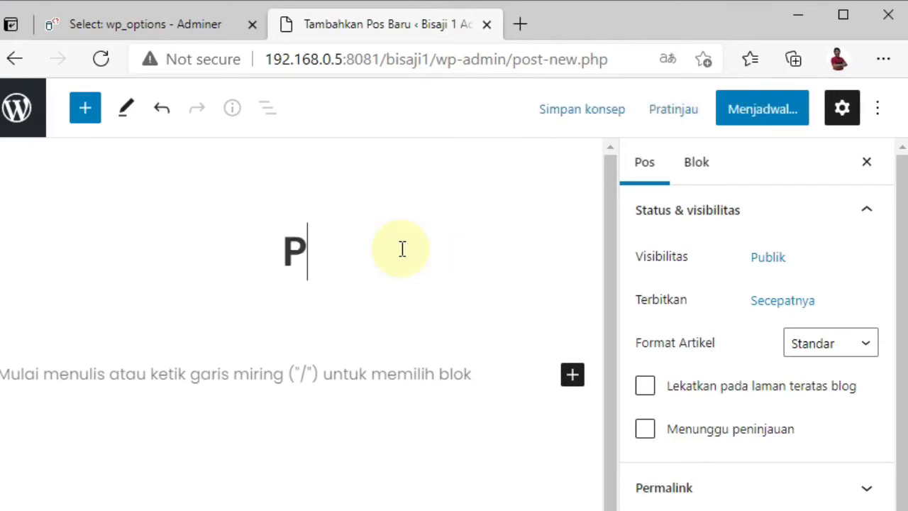
text(o)
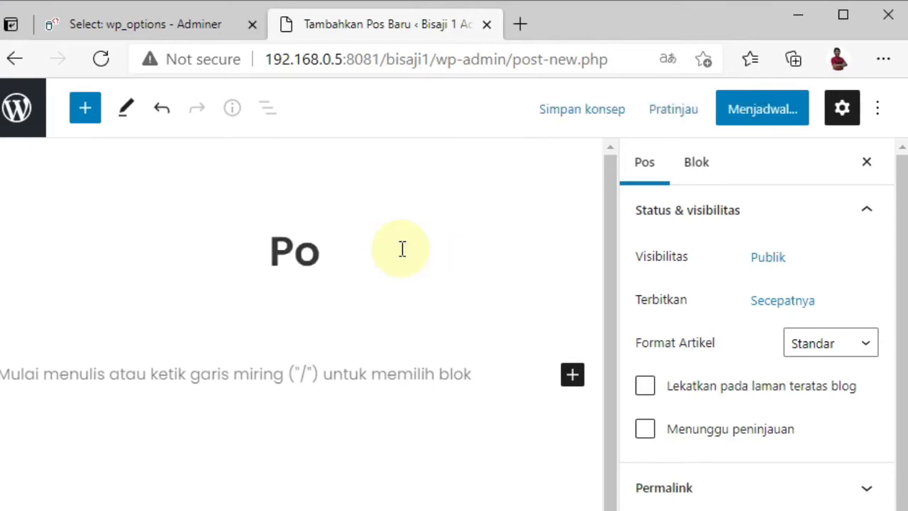
text(s)
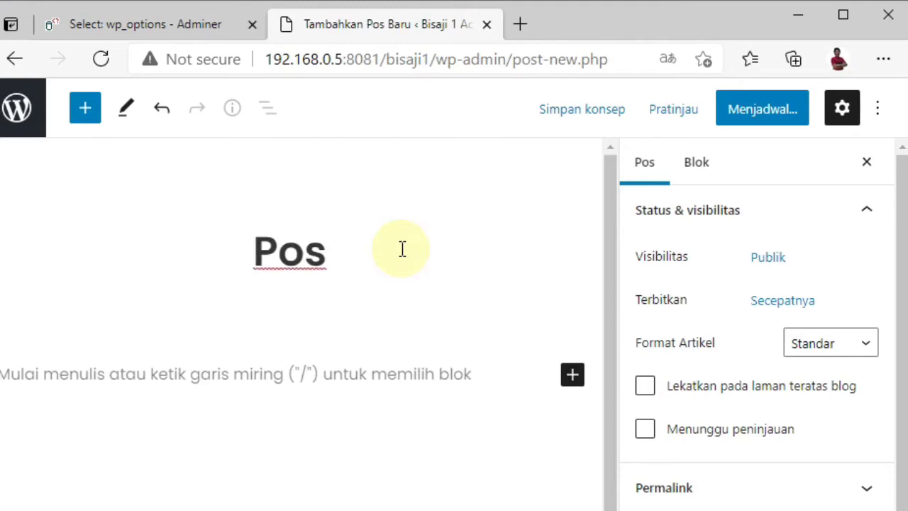
text( Perta)
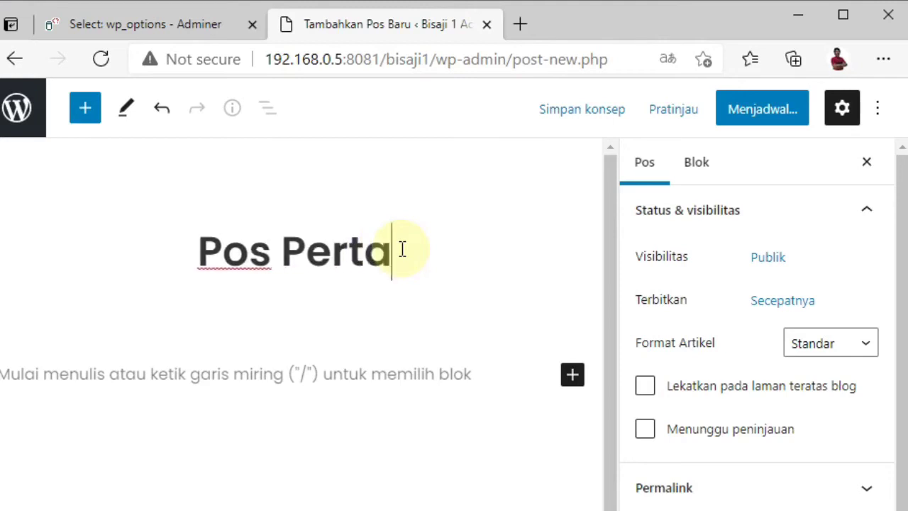
text(ma Say)
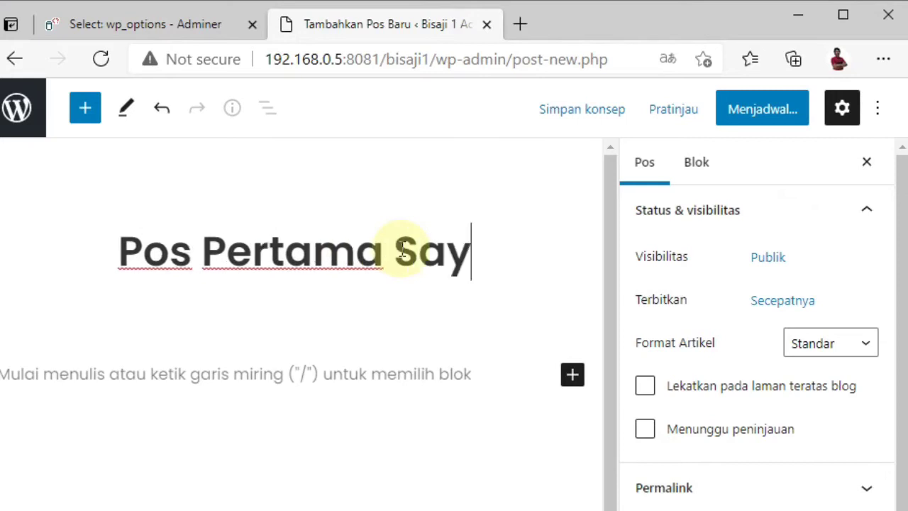
text(a)
click(321, 374)
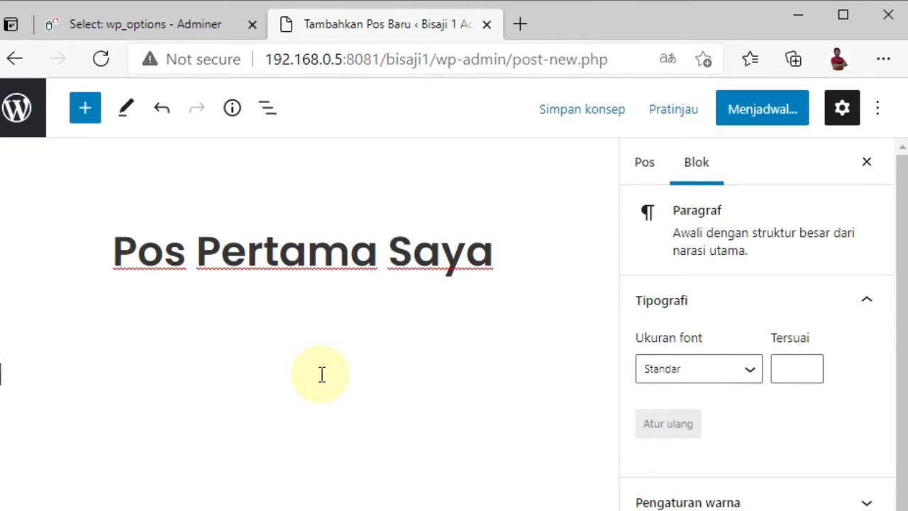
text(Ini po)
key(BackSpace)
key(BackSpace)
text(isi)
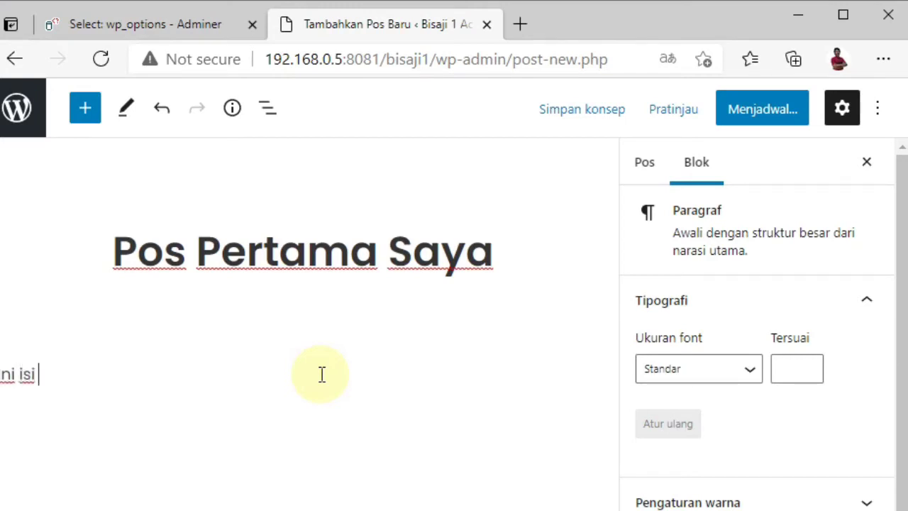
text( pos pe)
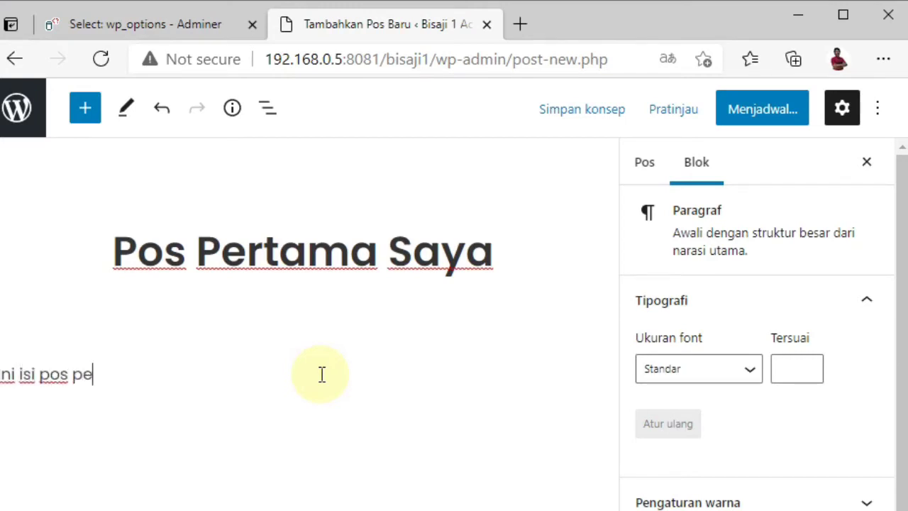
text(rtama saya)
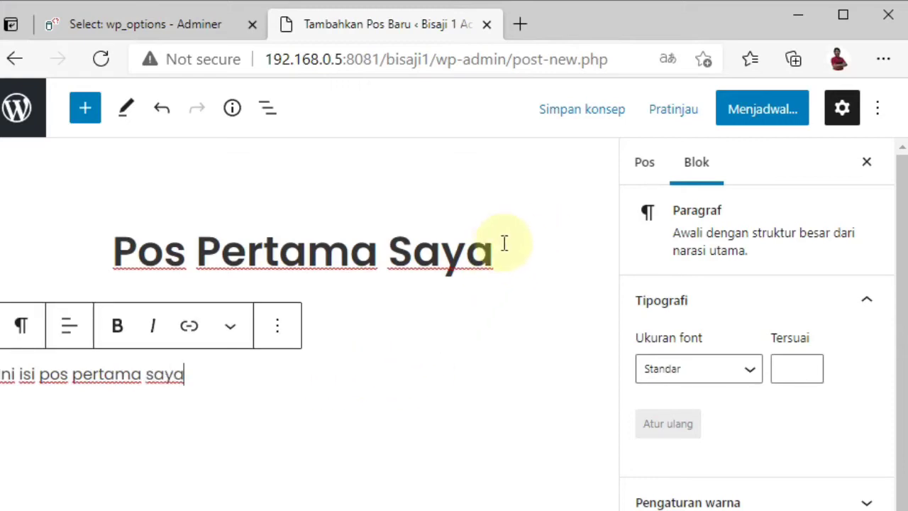
click(755, 114)
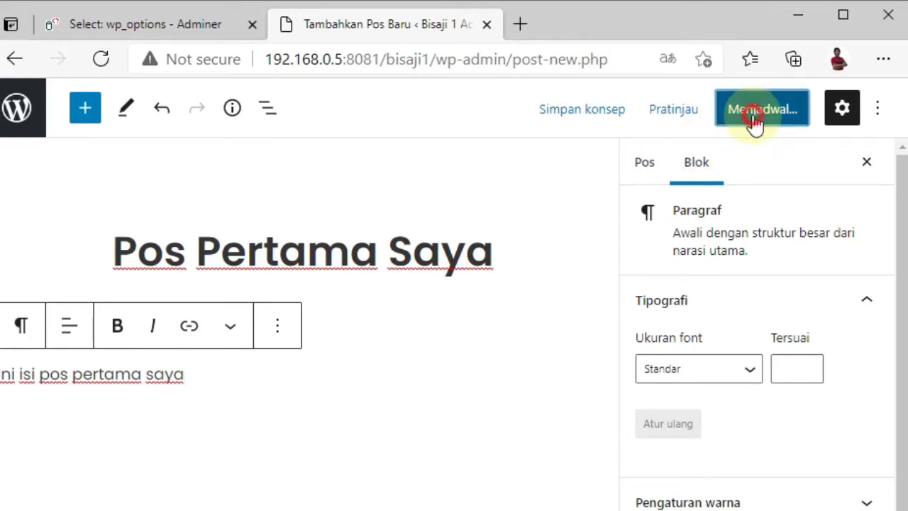
Step: Publish 'Pos Pertama Saya', view it live, and reopen it from the site's home page
click(741, 114)
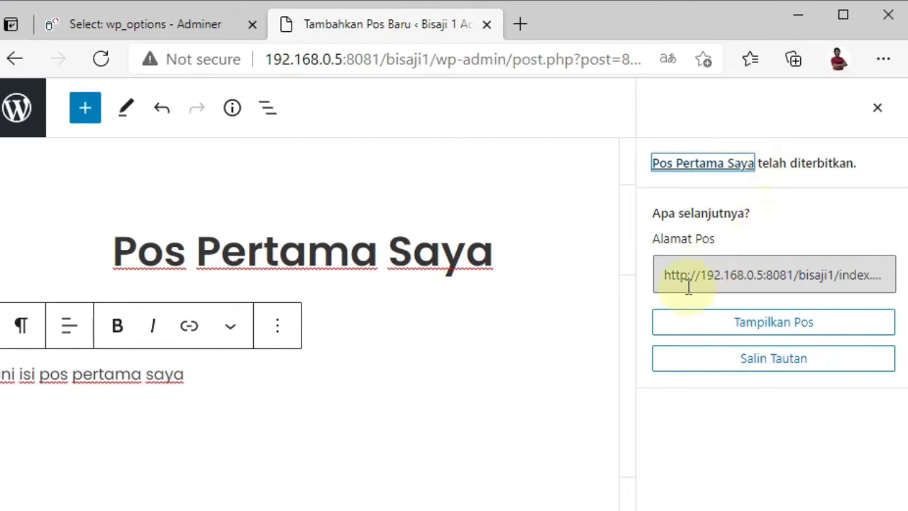
click(772, 323)
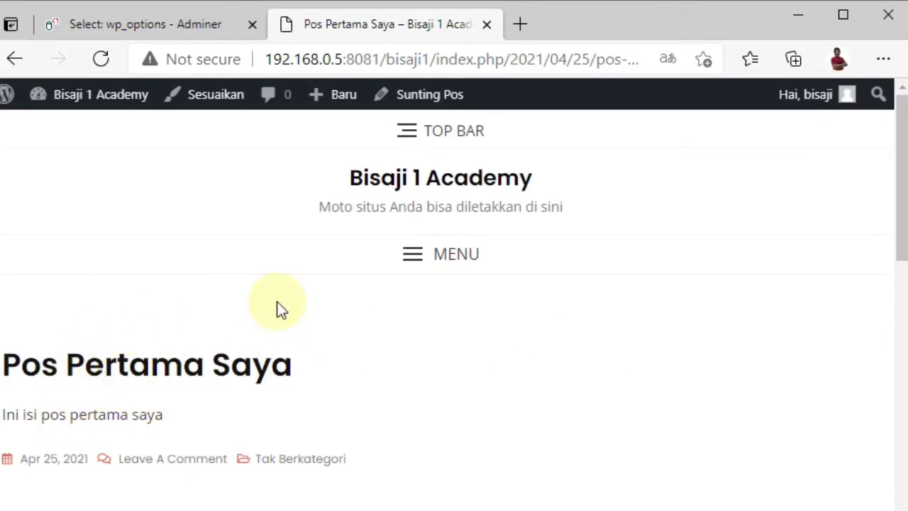
click(407, 179)
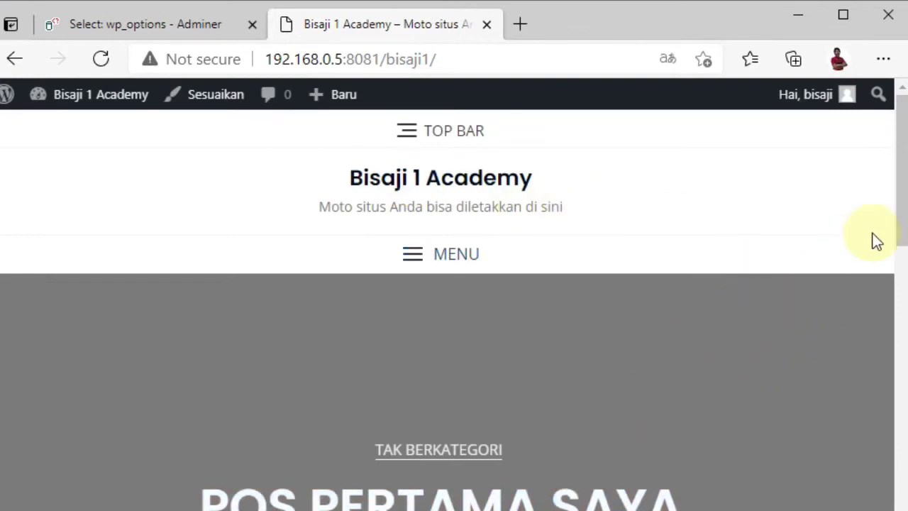
mouse_move(900, 223)
mouse_down()
mouse_move(904, 284)
mouse_move(904, 213)
mouse_up()
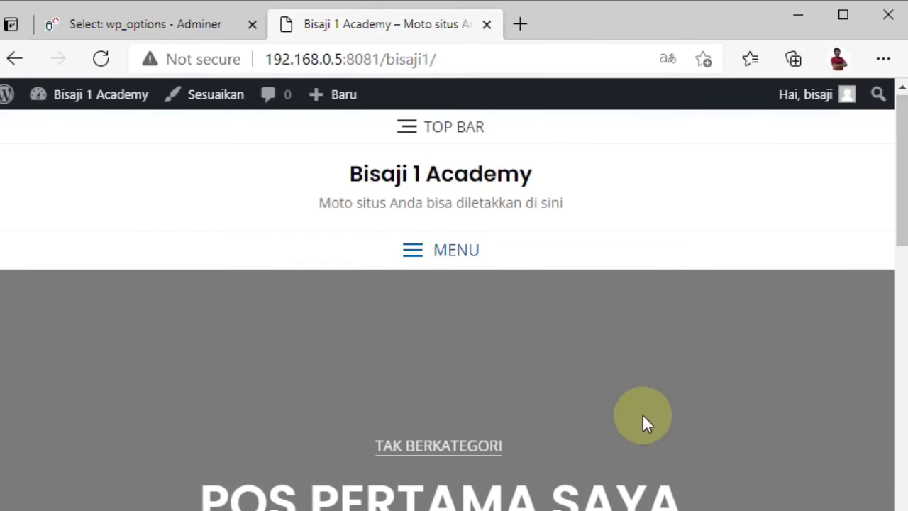
click(461, 498)
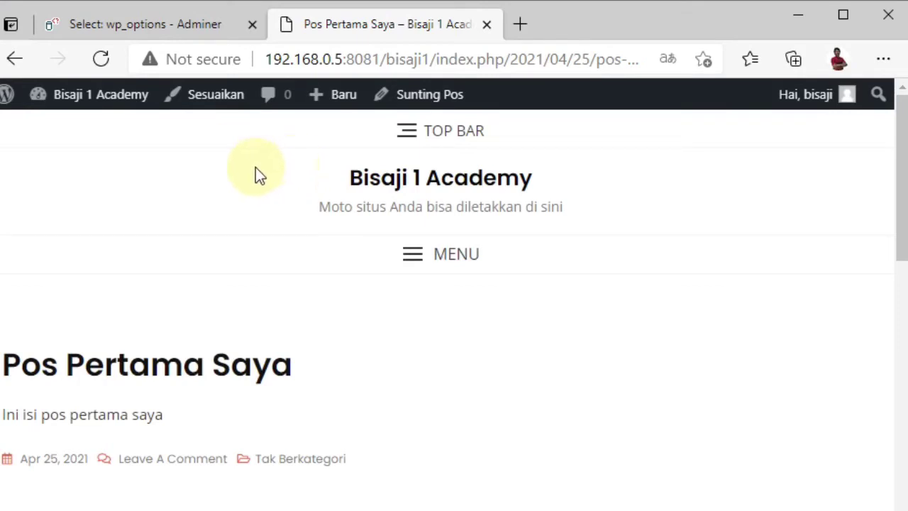
mouse_move(334, 102)
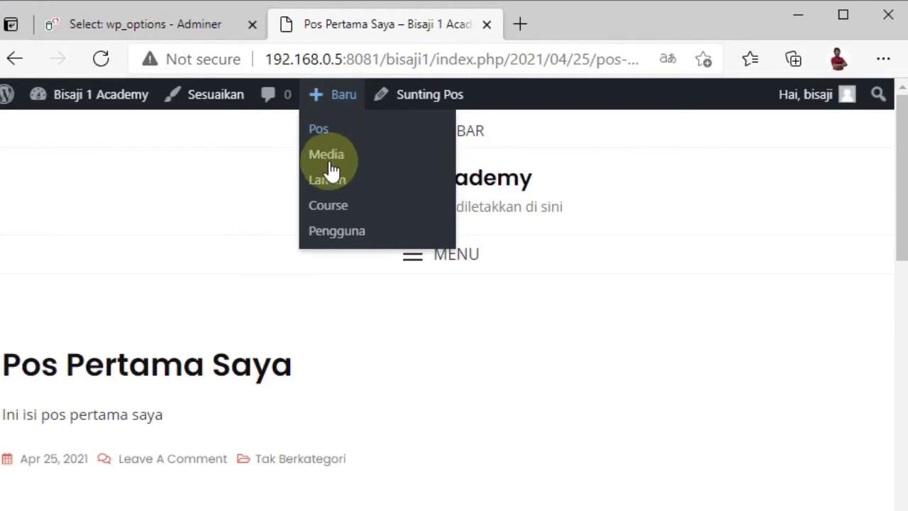
Step: Create a new course titled 'Kursus pertama Saya' and close the Bosa welcome notice
click(342, 205)
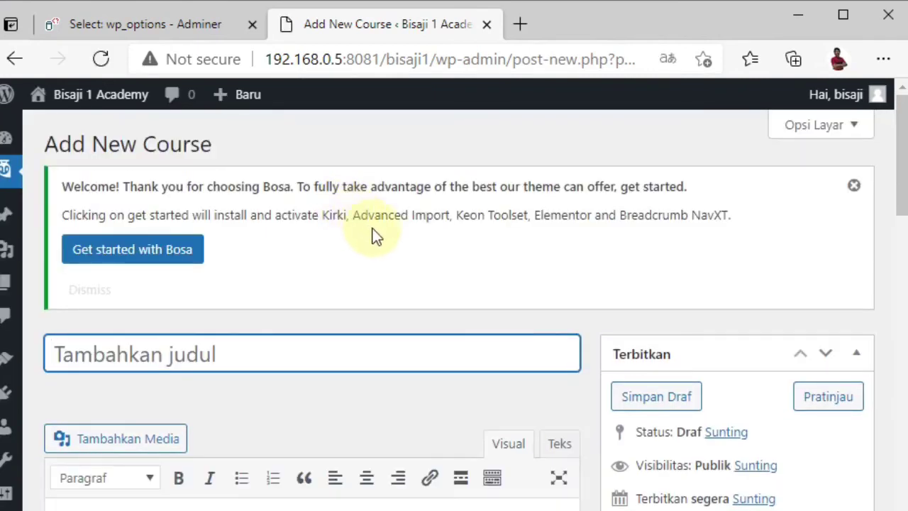
click(350, 350)
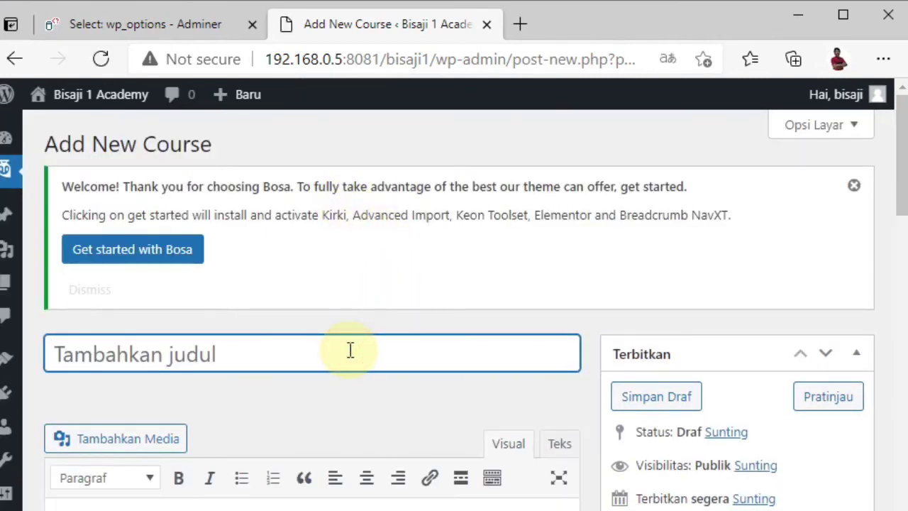
text(Kur)
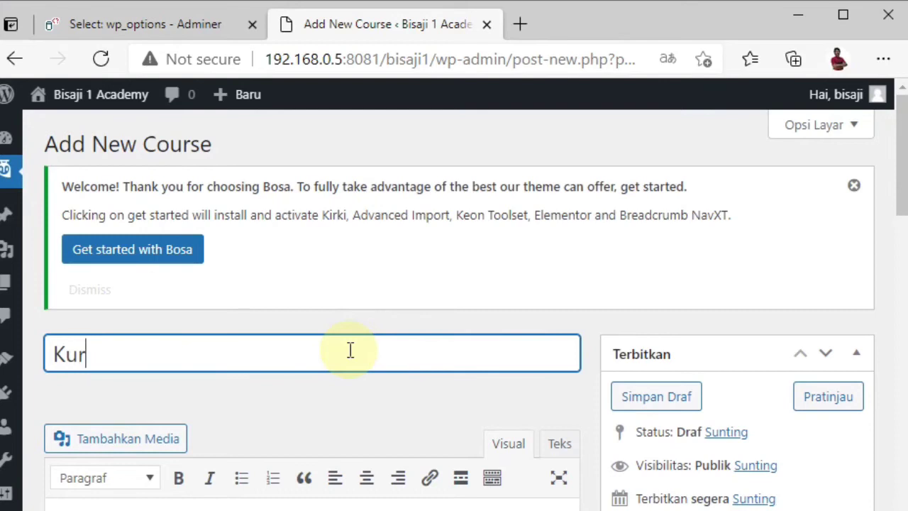
text(sus 1)
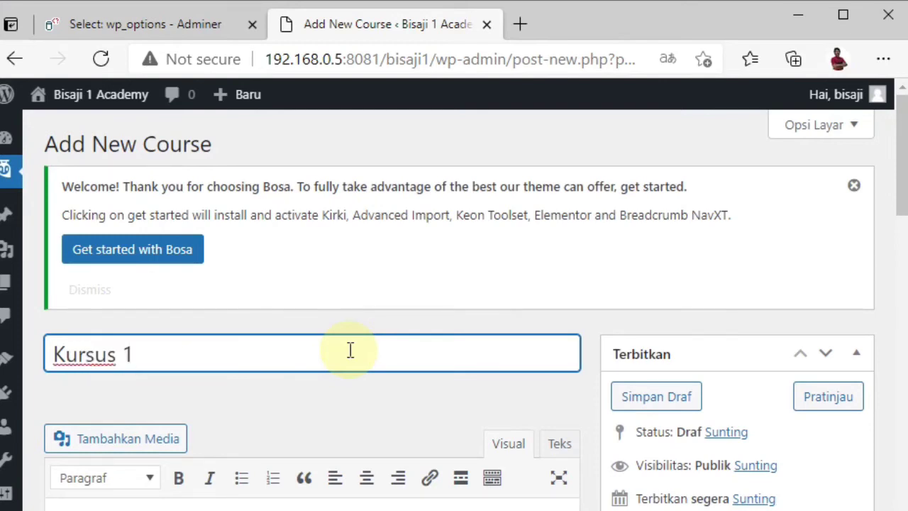
text( Saya)
click(306, 507)
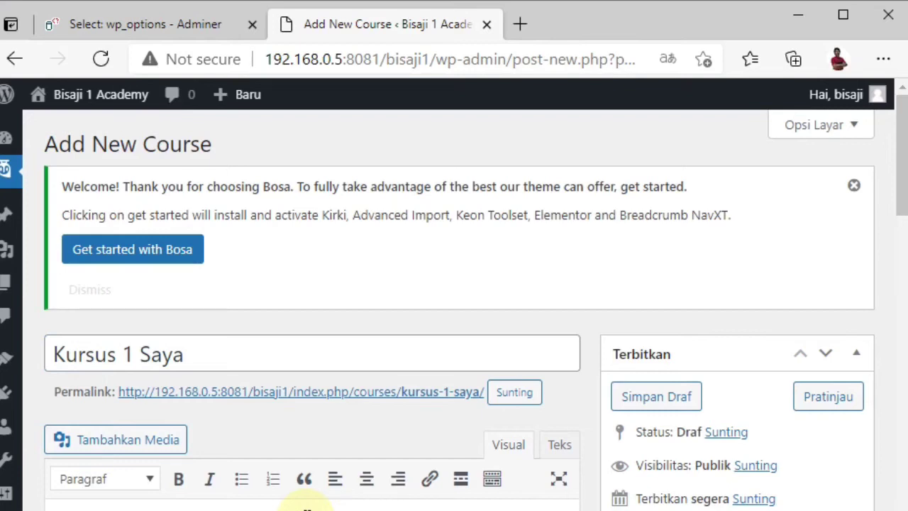
click(134, 357)
key(BackSpace)
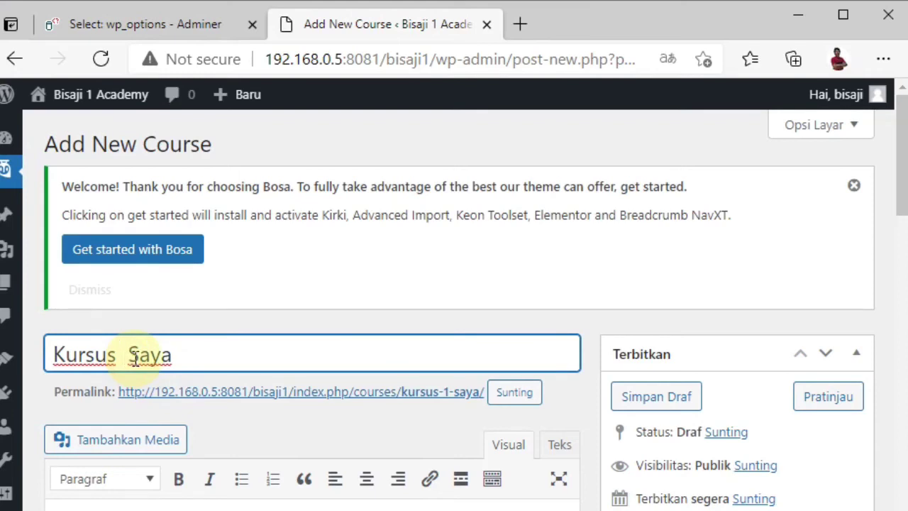
text(pertaman)
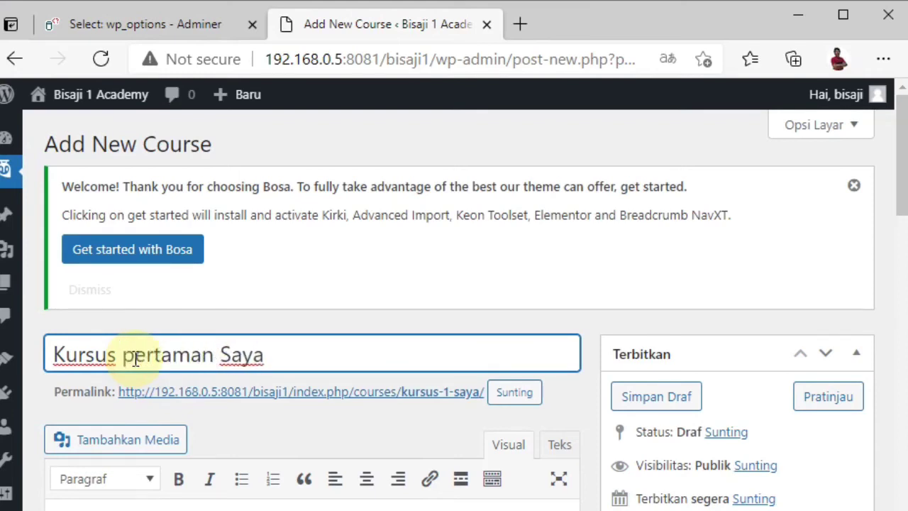
key(BackSpace)
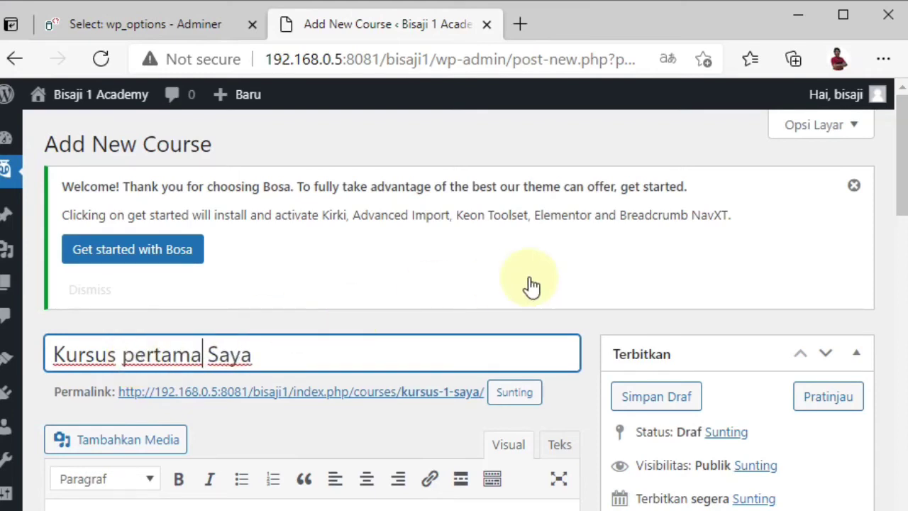
click(853, 186)
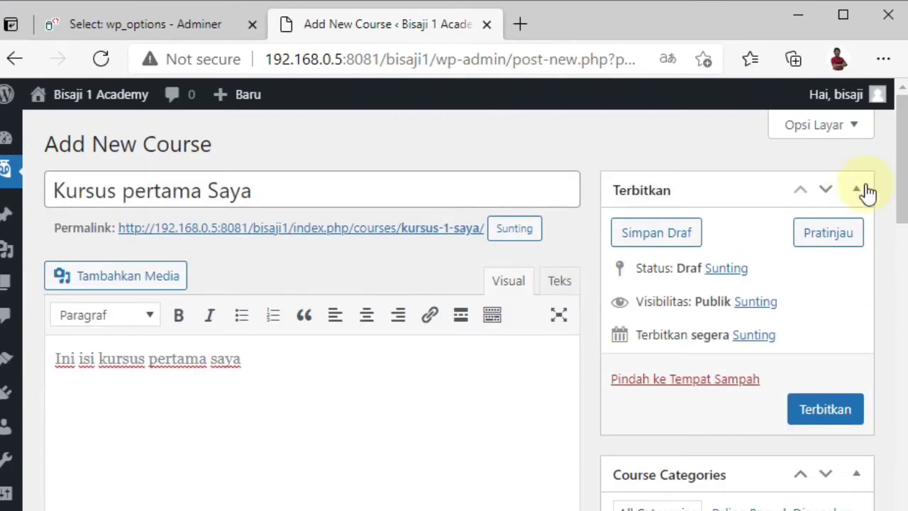
Step: Enter 'Ini kutipan kursus pertama saya' in the course's Kutipan box
drag(898, 190, 886, 354)
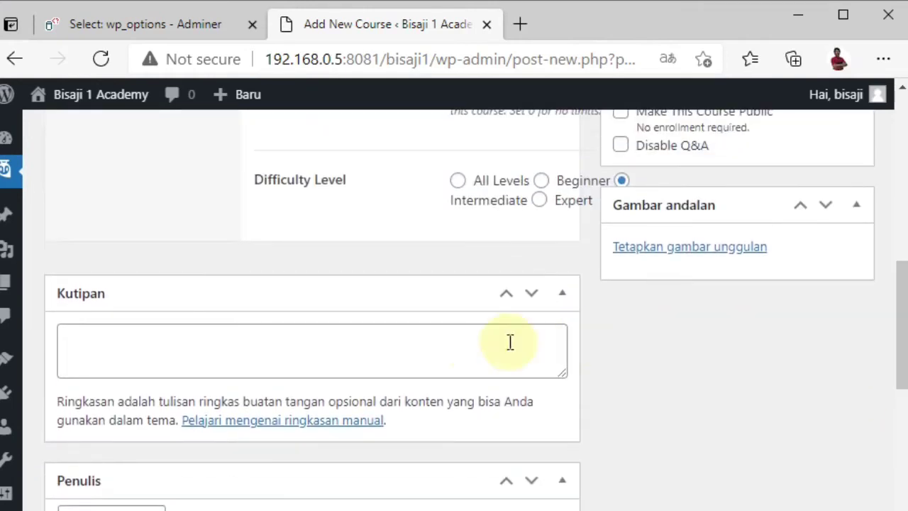
click(471, 344)
text(Ini )
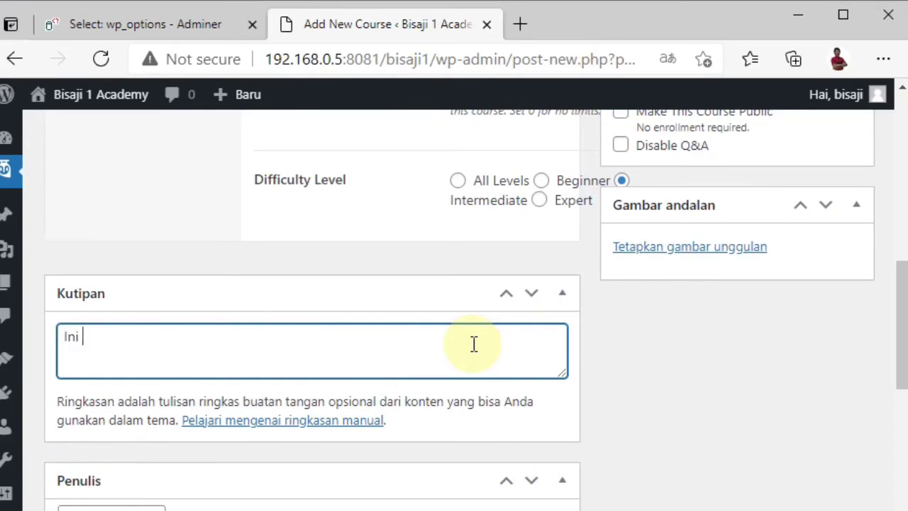
text(kutipan kurs)
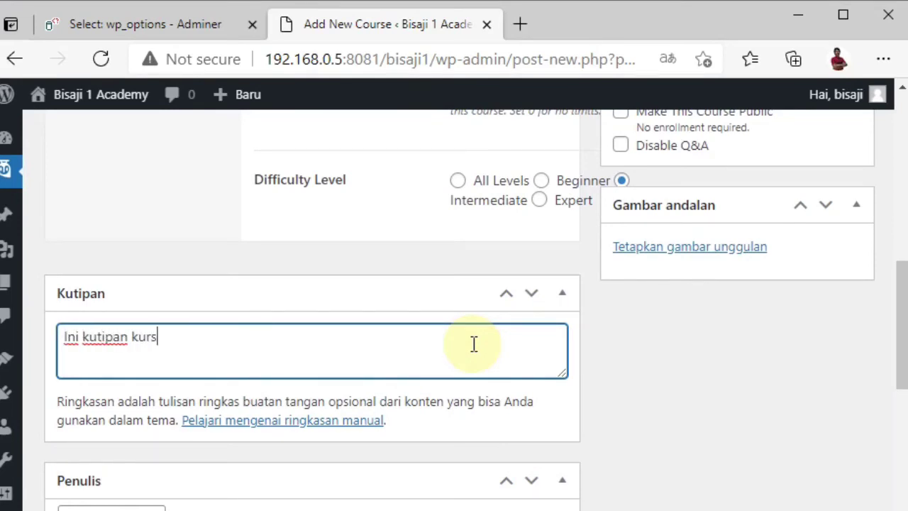
text(us pwe)
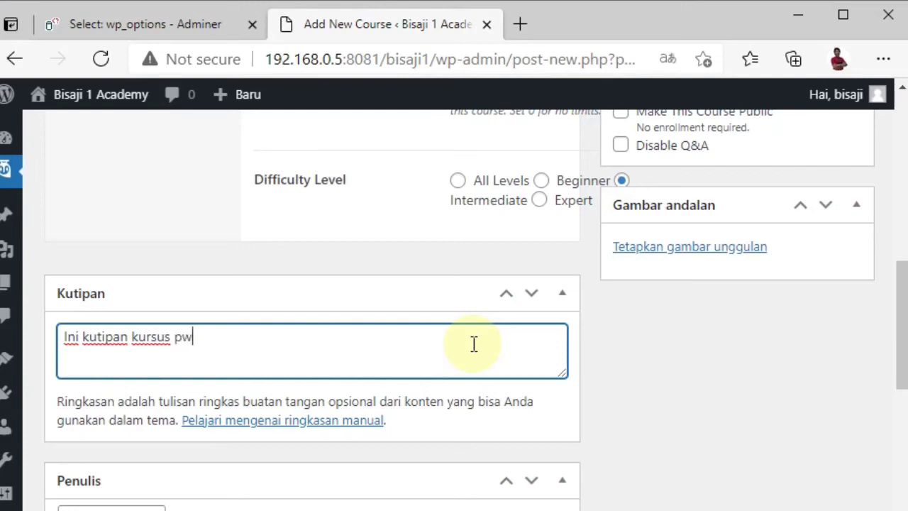
key(BackSpace)
key(BackSpace)
text(ertama )
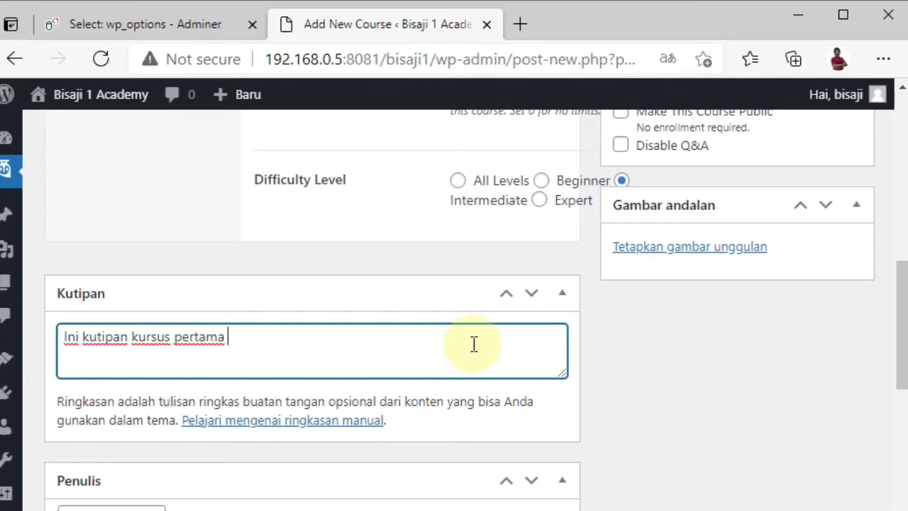
text(saya)
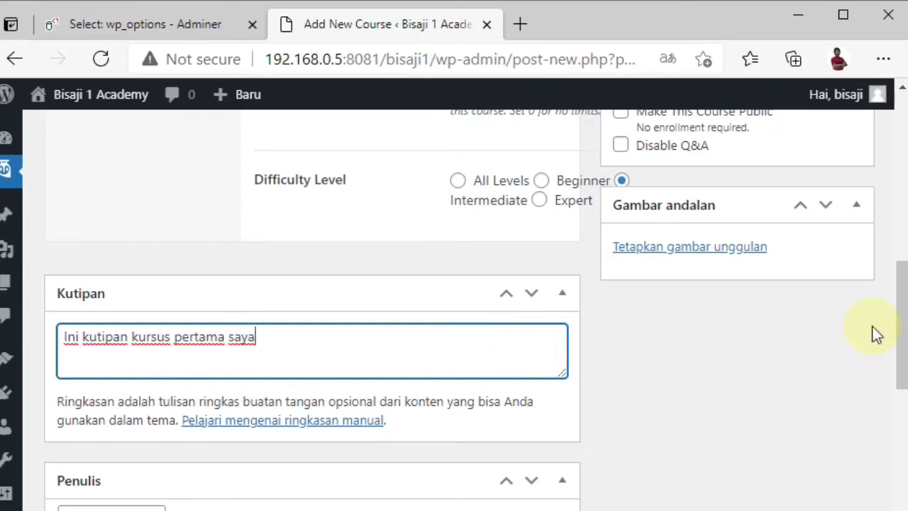
drag(900, 328, 902, 391)
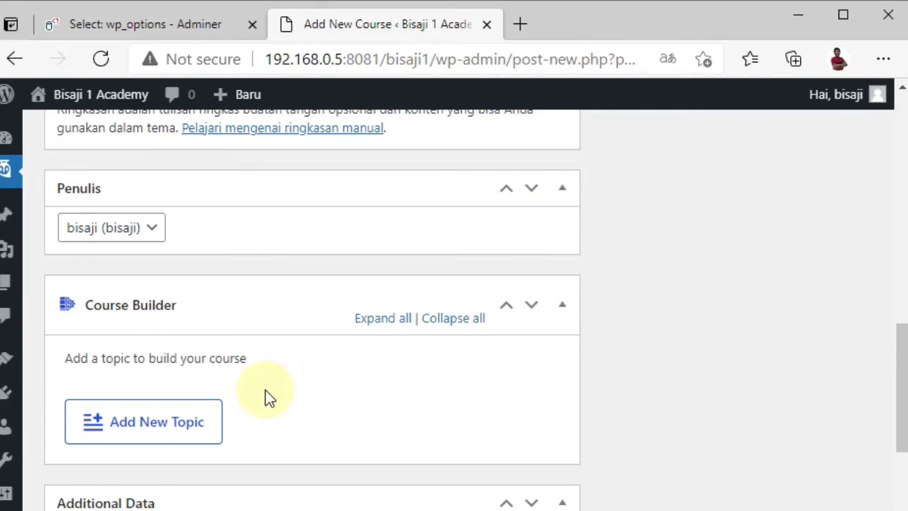
Step: Add the topic 'Topik 1' to the course
click(181, 428)
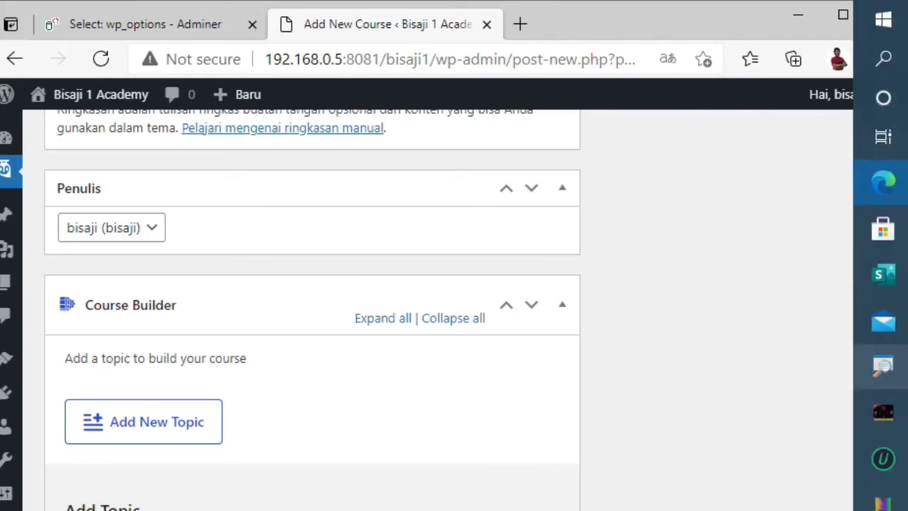
drag(898, 369, 898, 417)
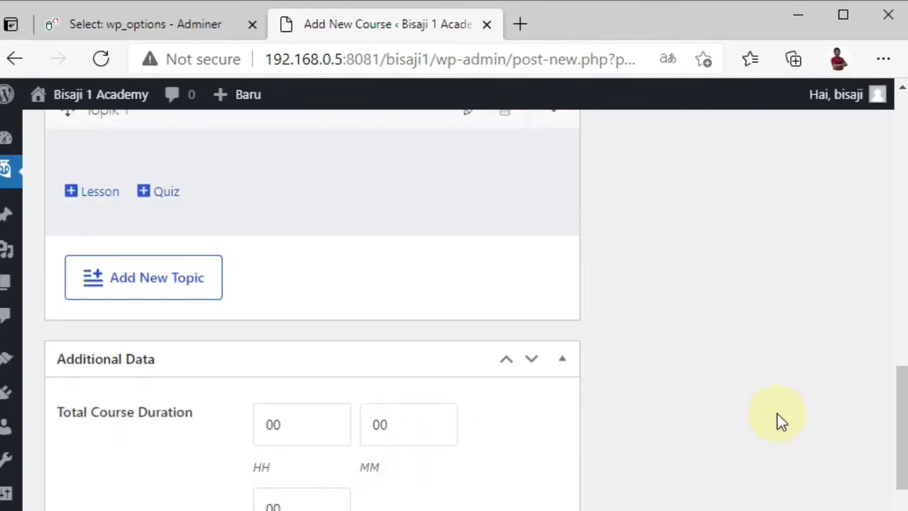
drag(902, 422, 902, 401)
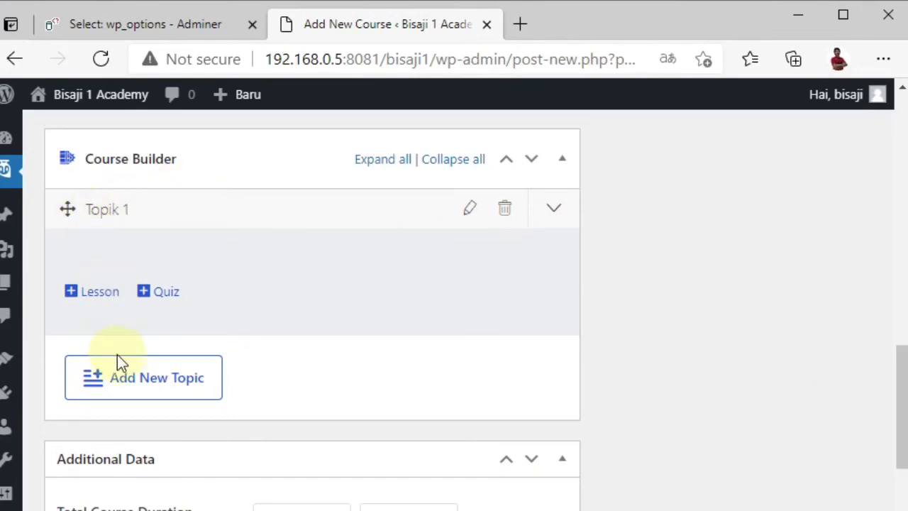
Step: Add a second topic 'Topik 2' and expand Topik 1
click(122, 387)
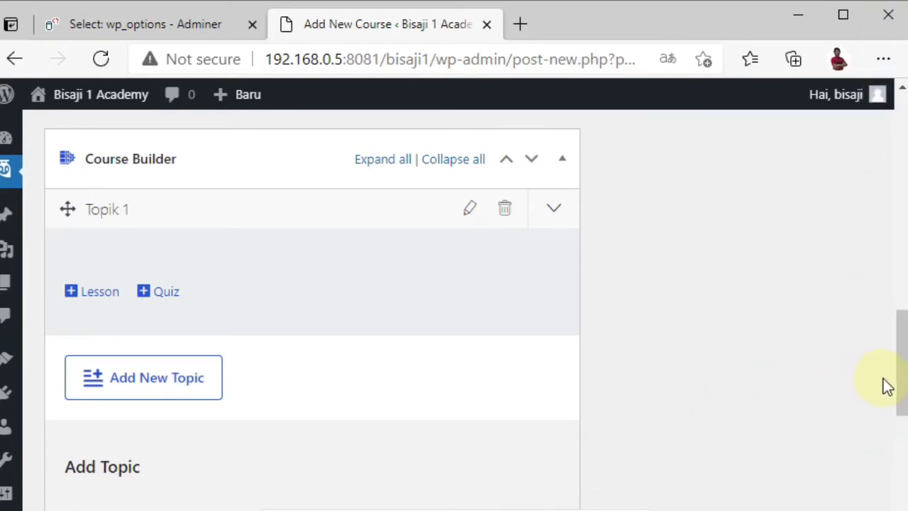
drag(900, 377, 894, 434)
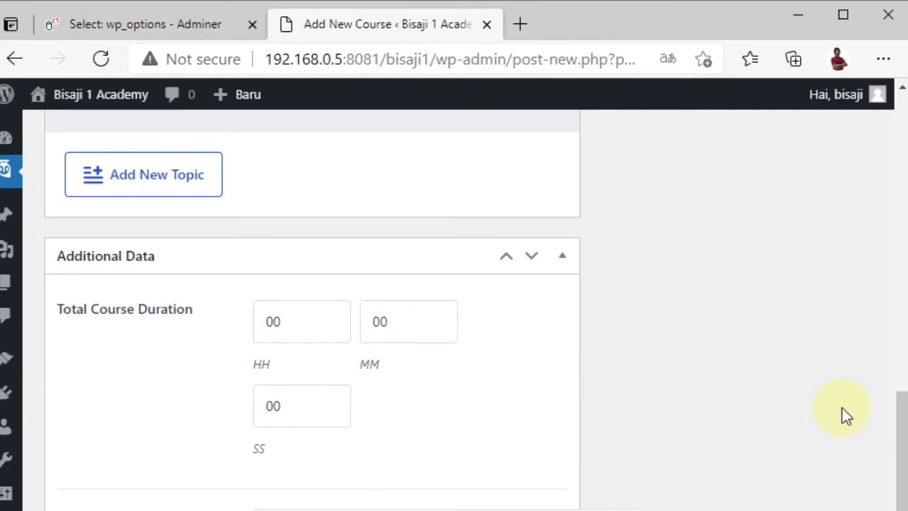
drag(892, 428, 898, 361)
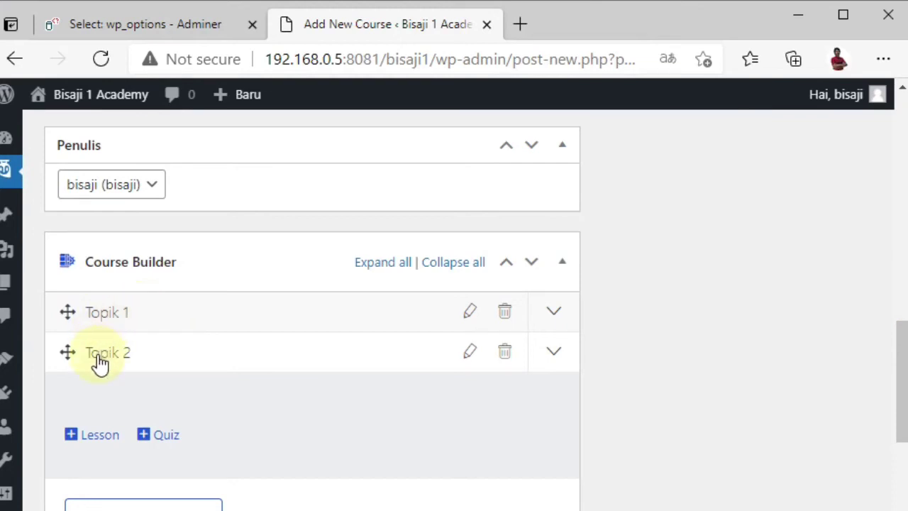
click(108, 319)
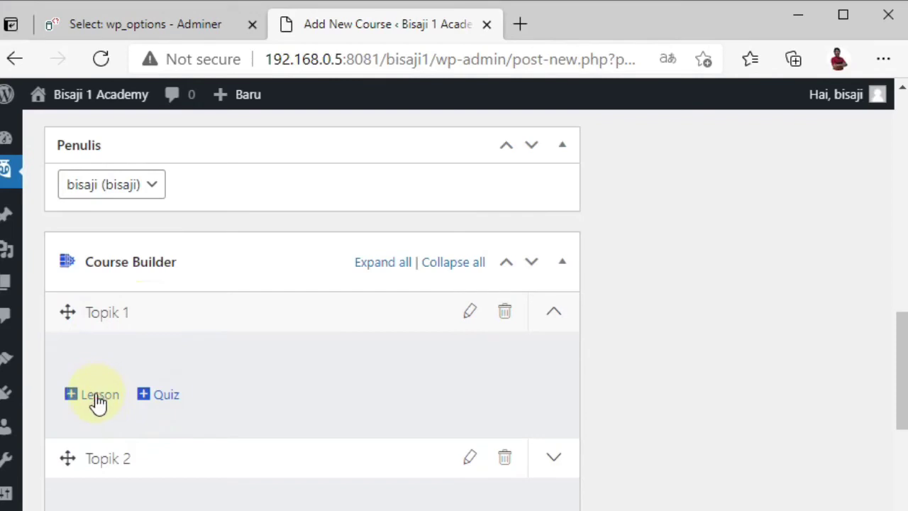
Step: Create lesson 'Materi 1' in Topik 1 with content 'Isi dari topik 1 materi 1'
click(96, 397)
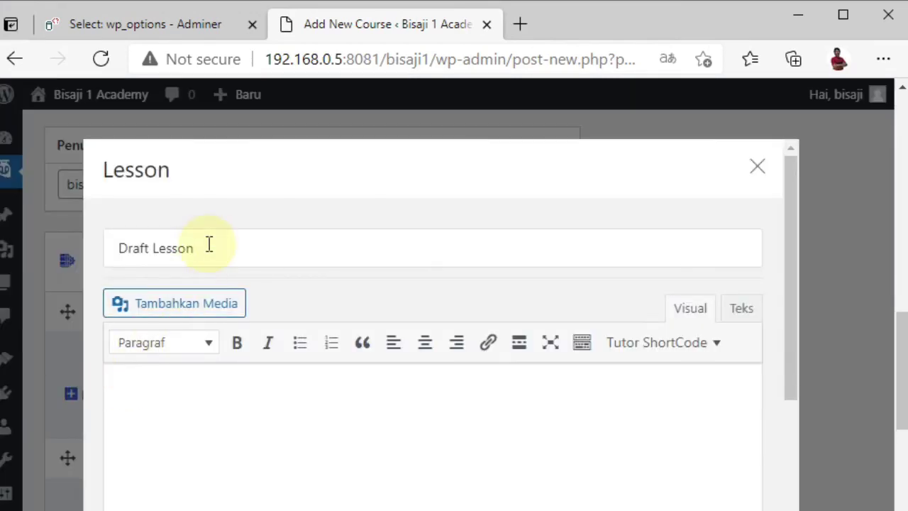
drag(209, 245, 105, 244)
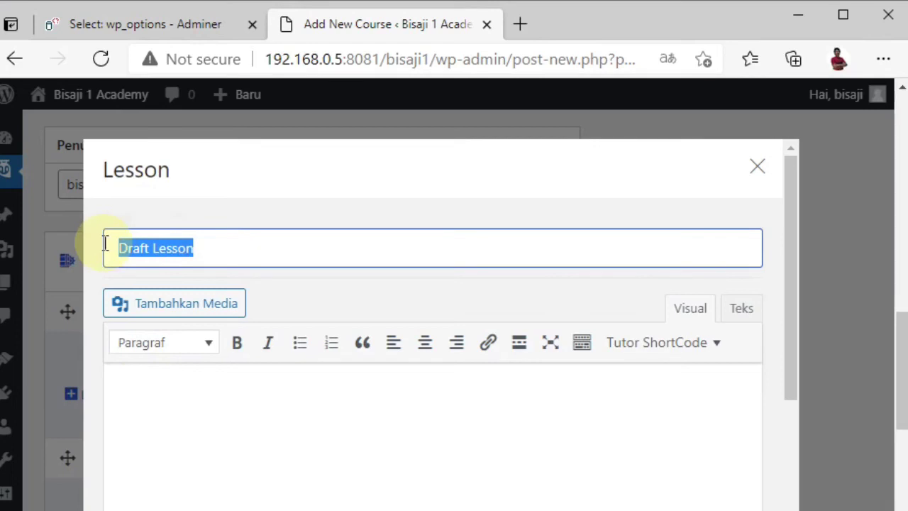
text(Materi)
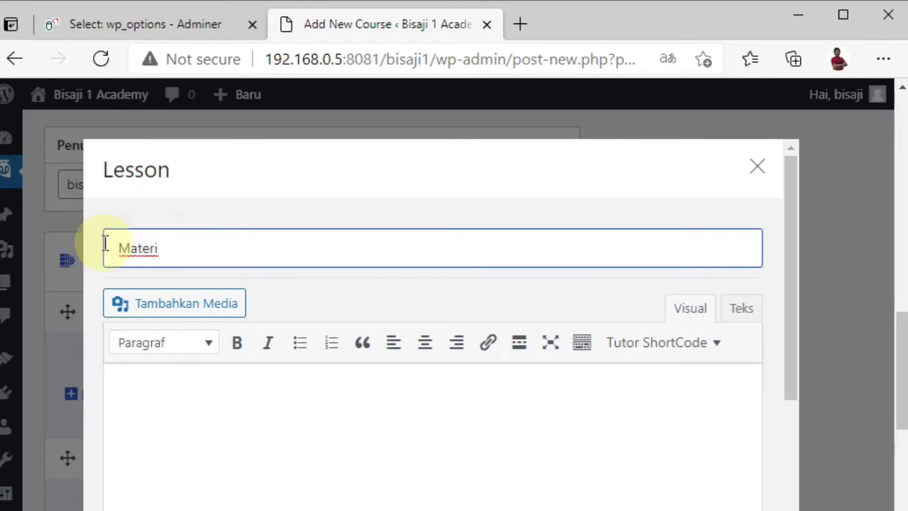
text( 1)
click(180, 381)
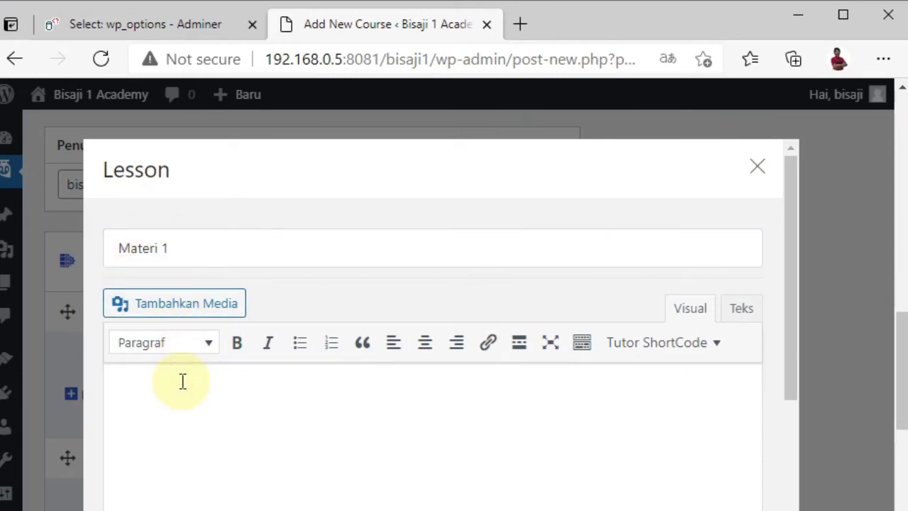
text(Isi dari to)
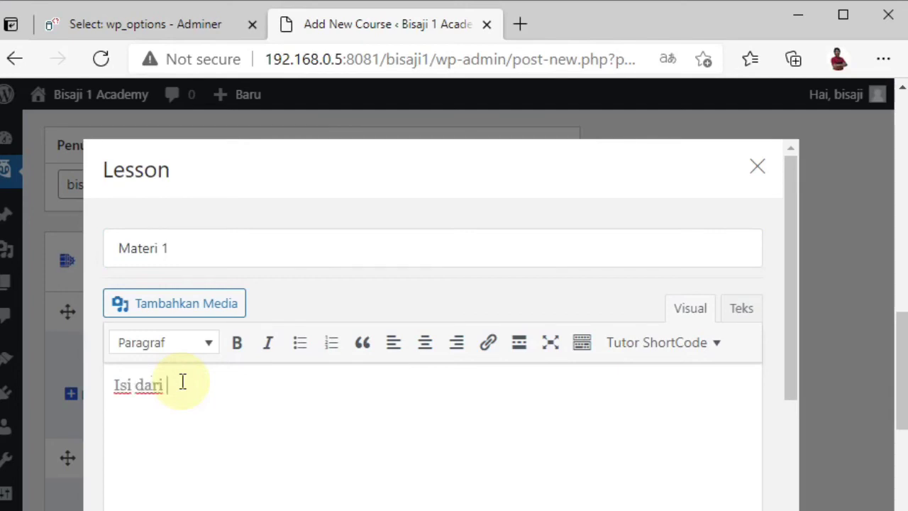
text(pik 1 materi 1)
key(End)
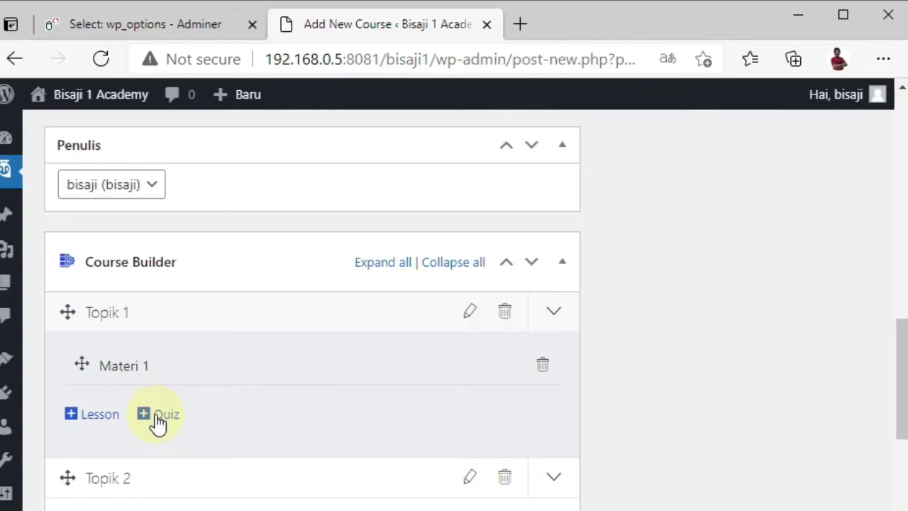
Step: Add a quiz to Topik 1 titled 'Topik 1 Kuis'
click(158, 420)
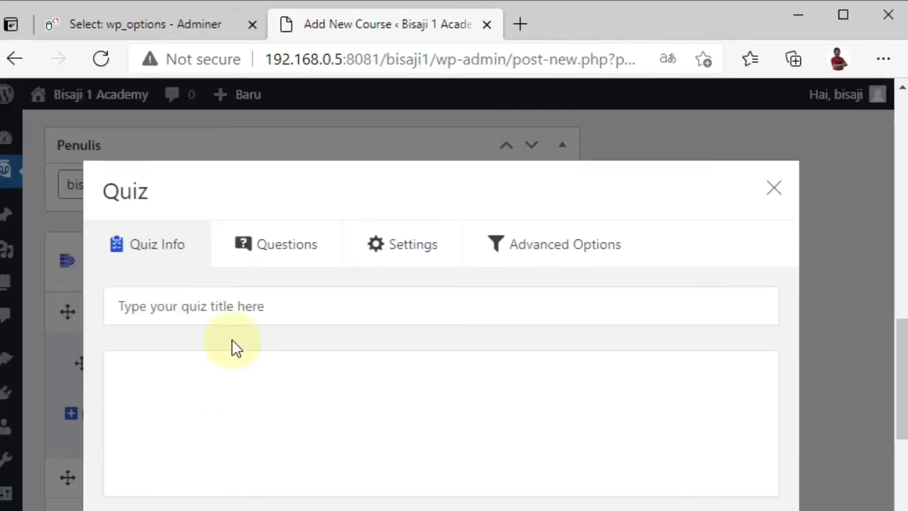
click(214, 313)
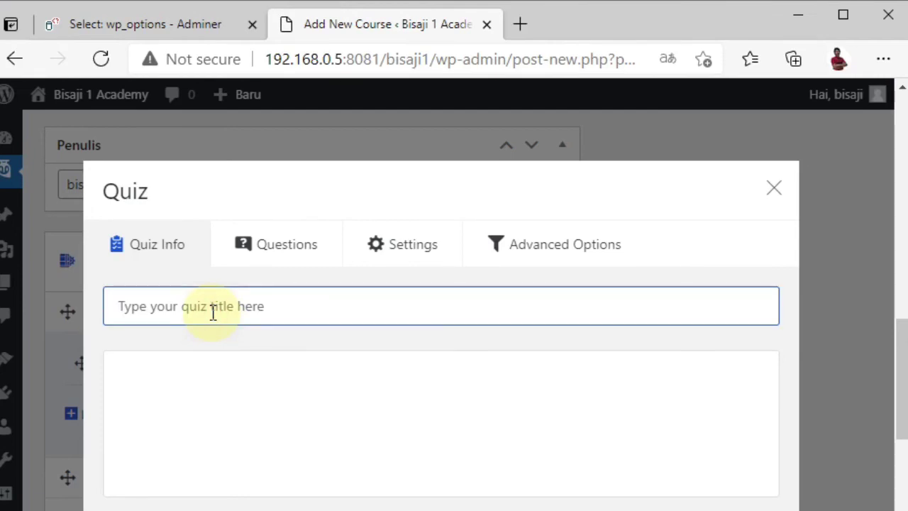
text(Tpo)
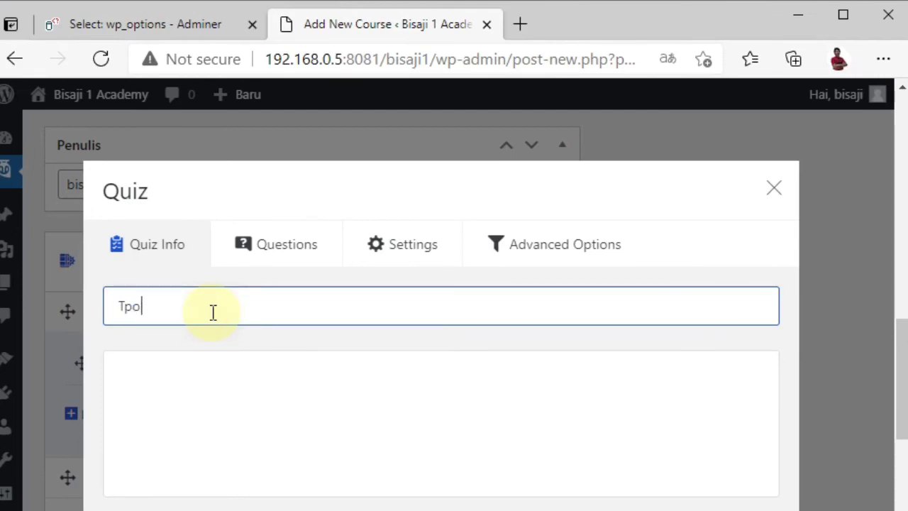
key(BackSpace)
key(BackSpace)
text(otik)
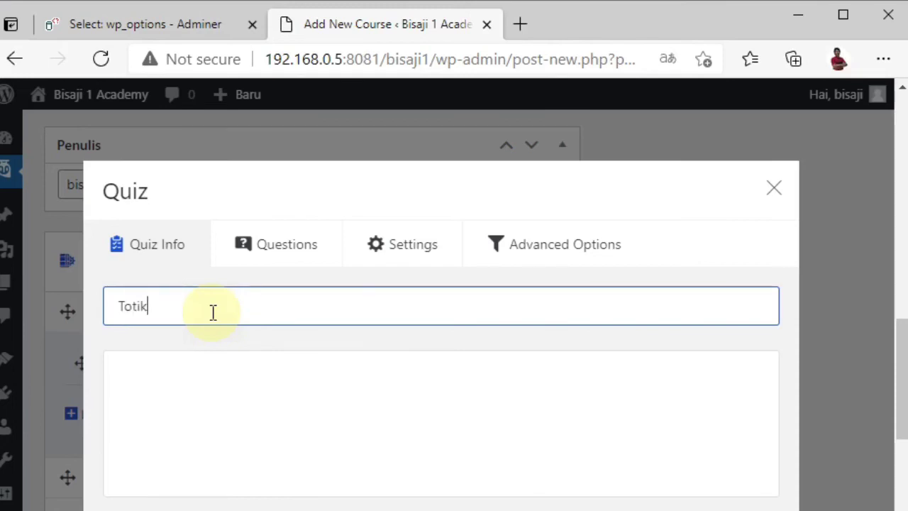
key(BackSpace)
key(BackSpace)
key(BackSpace)
text(pik 1 K)
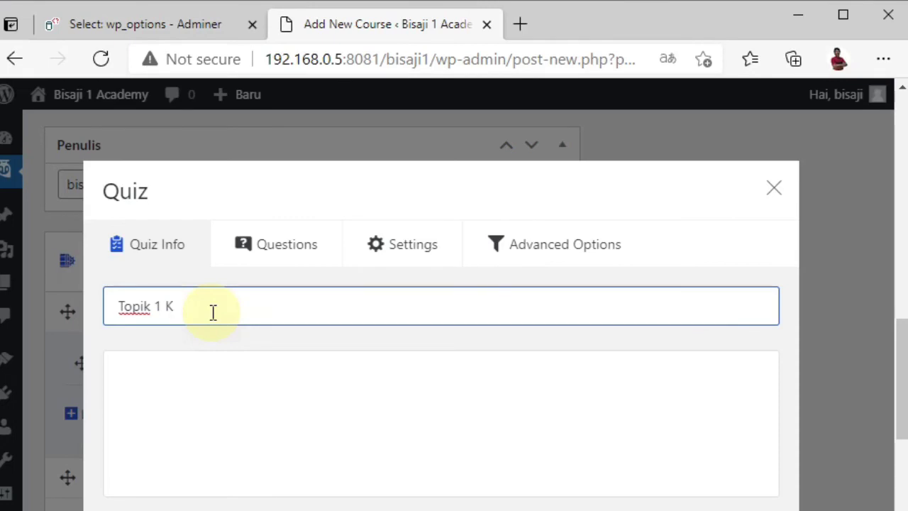
text(uis)
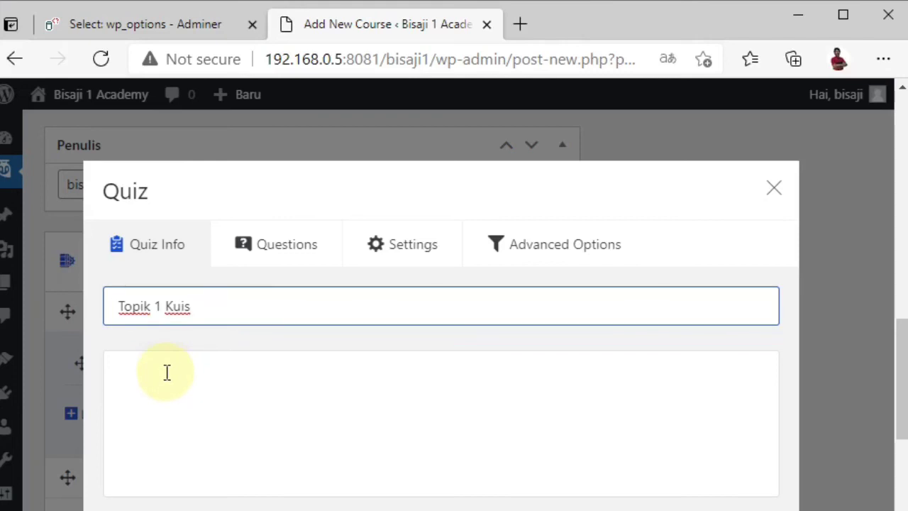
Step: Describe the quiz as 'Isi dari Topik 1 Kuis' and continue to its Questions step
click(223, 379)
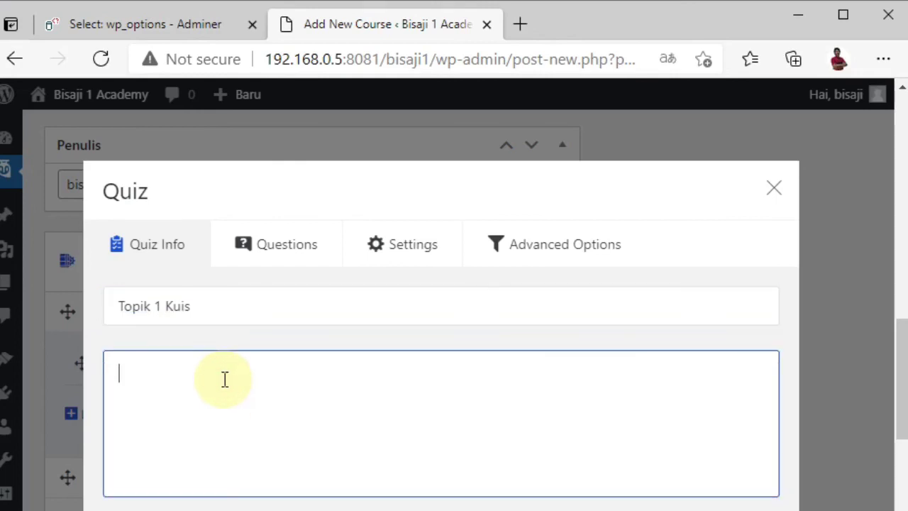
text(K)
key(BackSpace)
text(Isi dari )
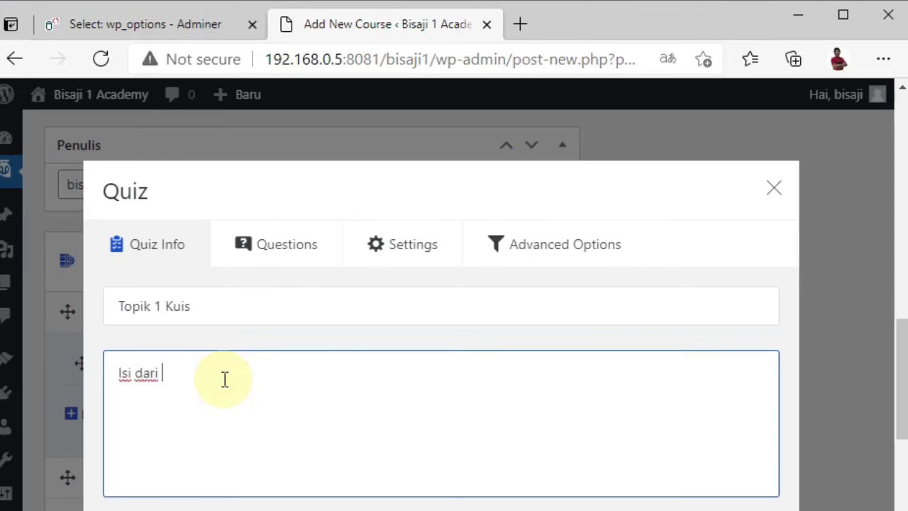
text(Topik 1 Kuis)
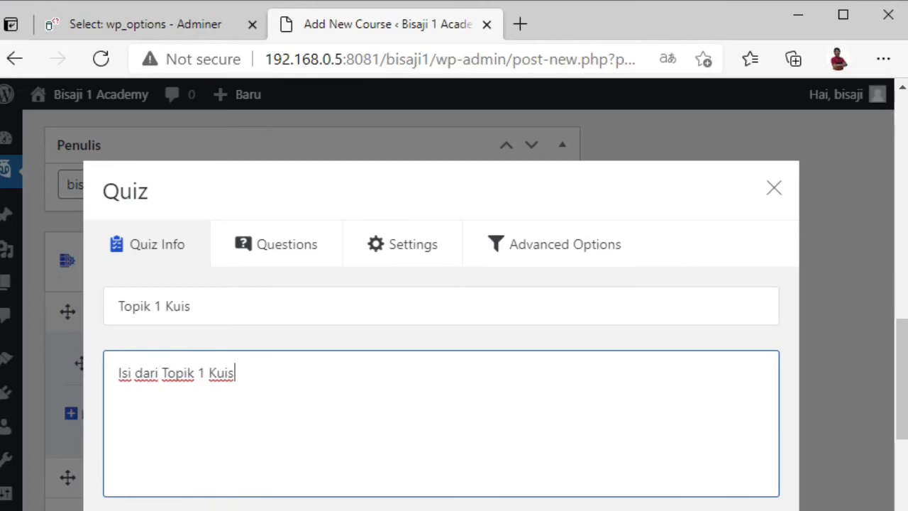
key(Tab)
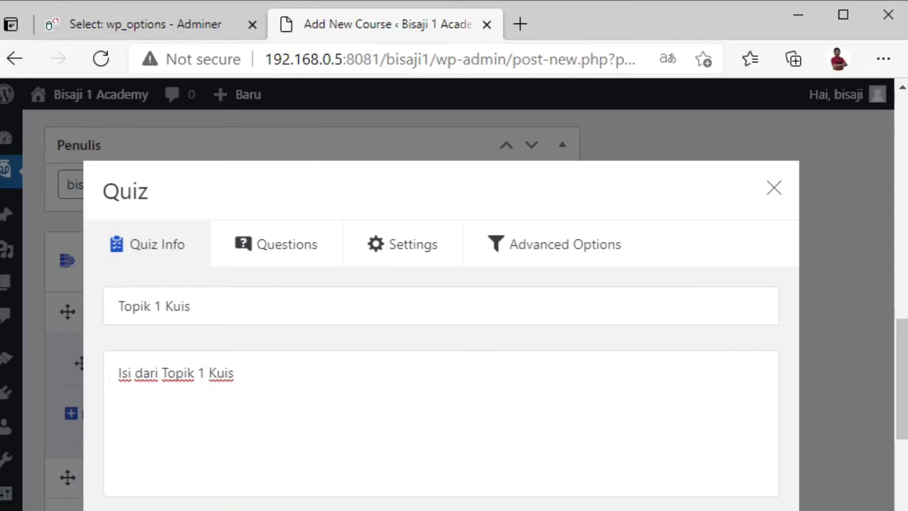
click(397, 498)
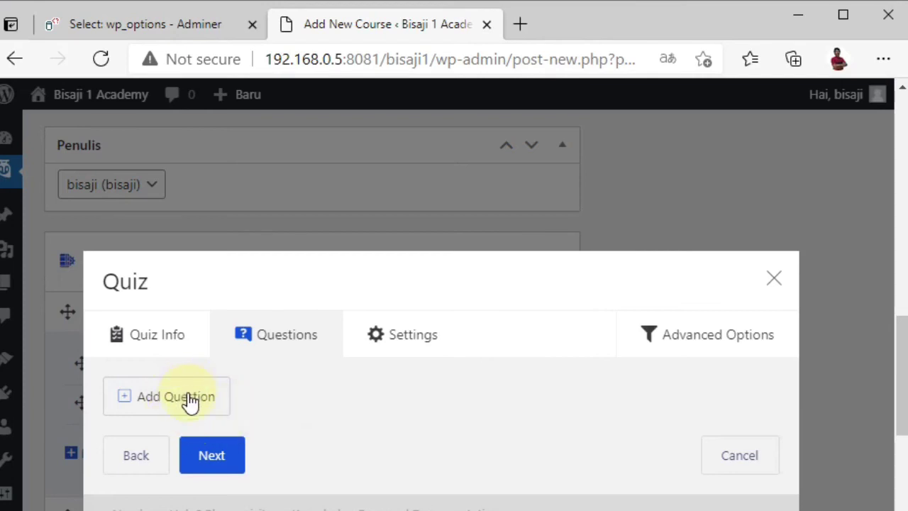
Step: Add a first question worded 'Bagaimana pendapat anda dengan materi kali ini'
click(190, 398)
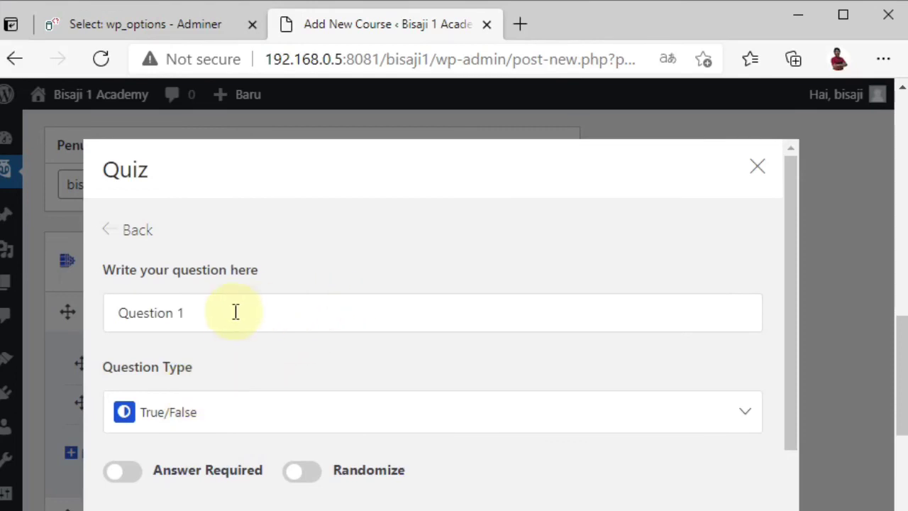
click(203, 313)
drag(201, 312, 116, 311)
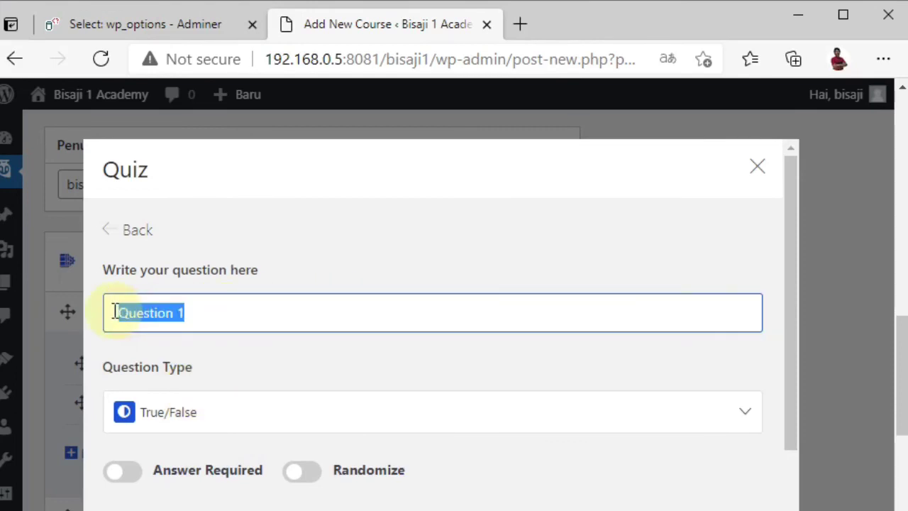
text(pertan)
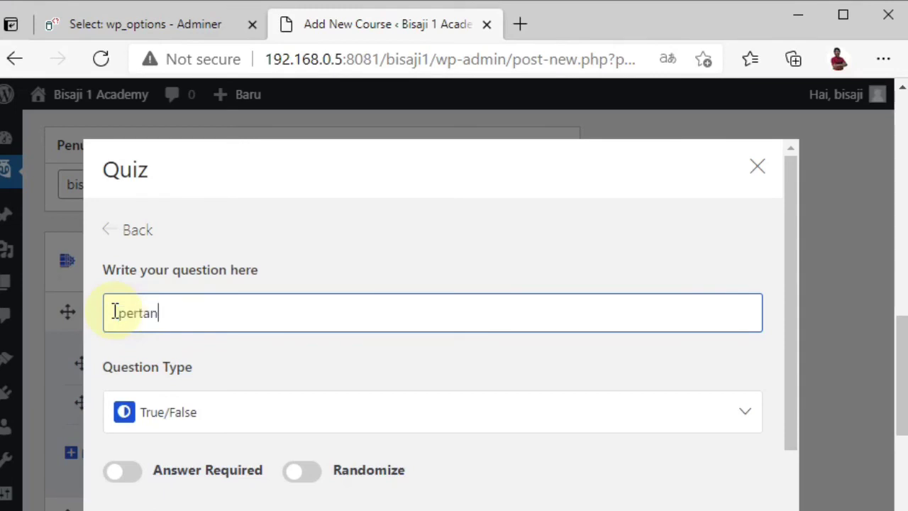
text(ta)
key(BackSpace)
key(BackSpace)
key(BackSpace)
key(BackSpace)
key(BackSpace)
key(BackSpace)
key(BackSpace)
key(BackSpace)
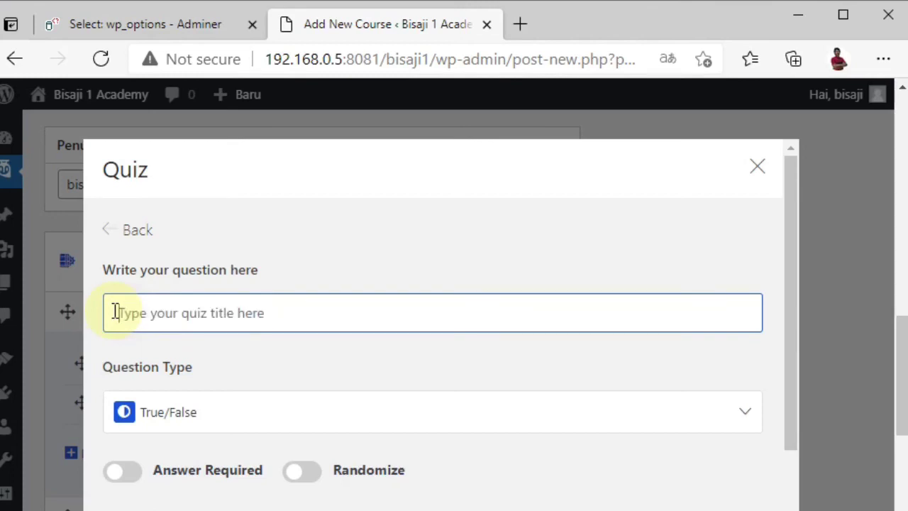
text(Bagai)
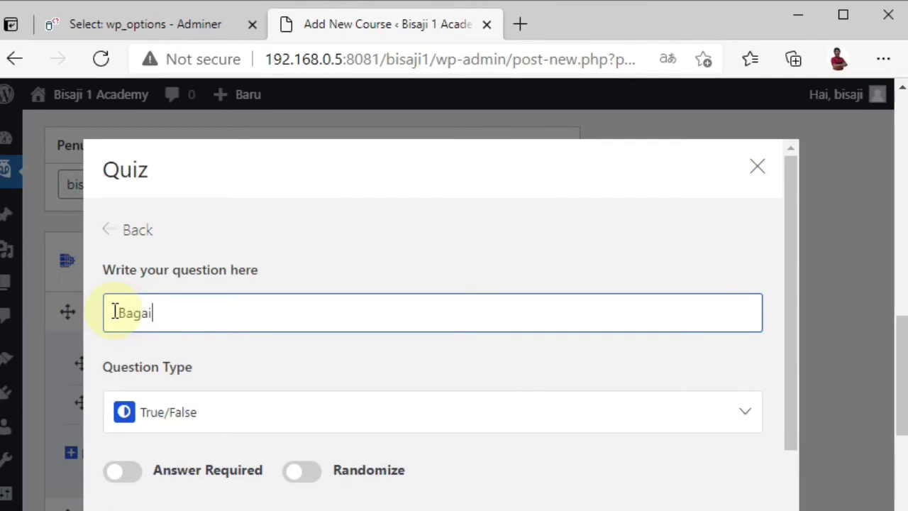
text(mana pendapat )
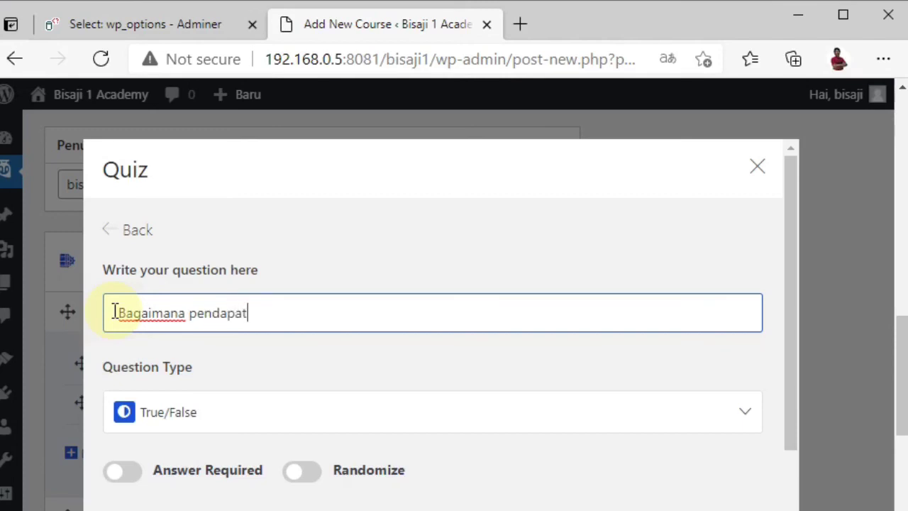
text(an)
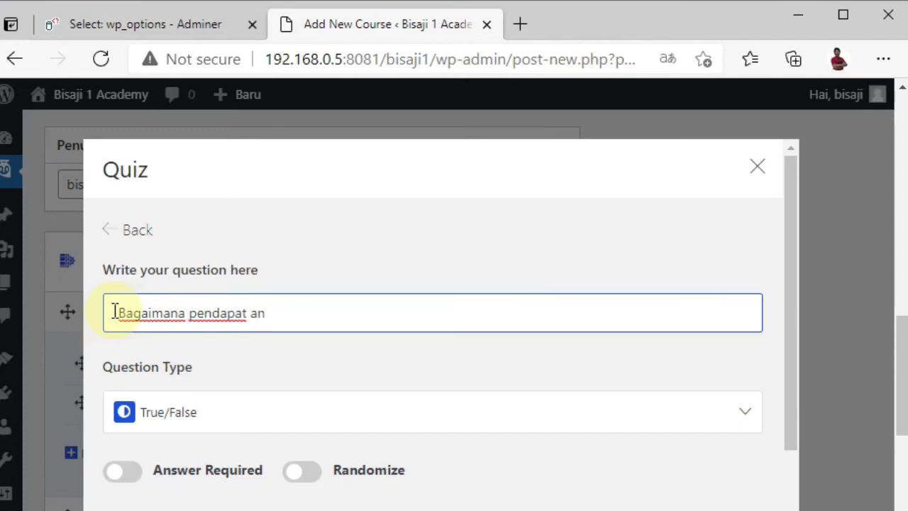
text(da dengan)
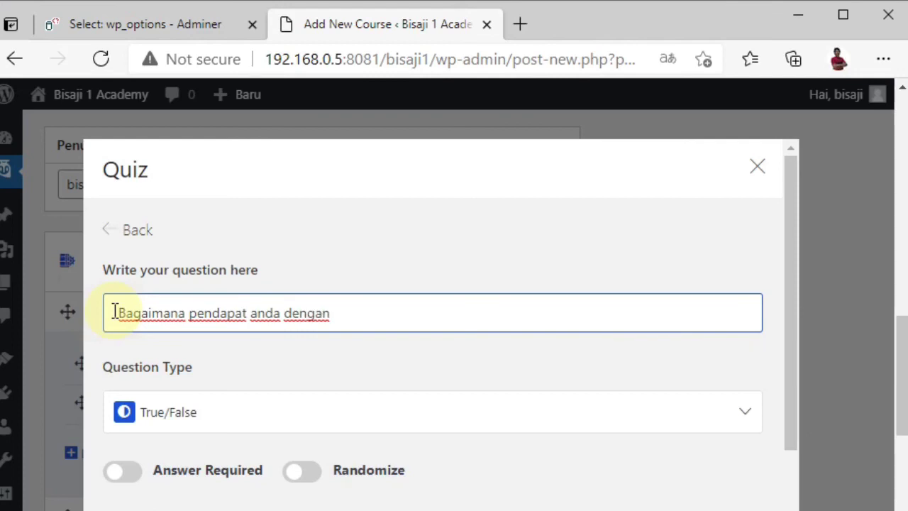
text( materi kal)
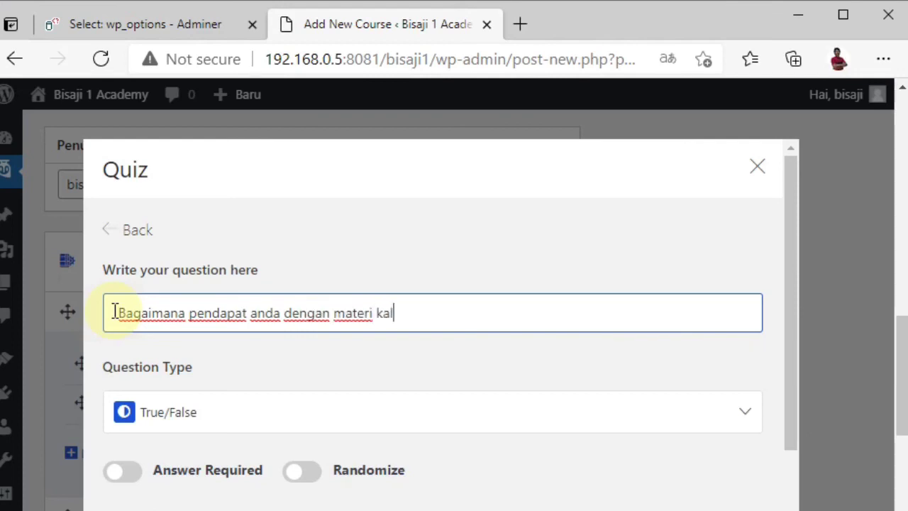
text(i ini)
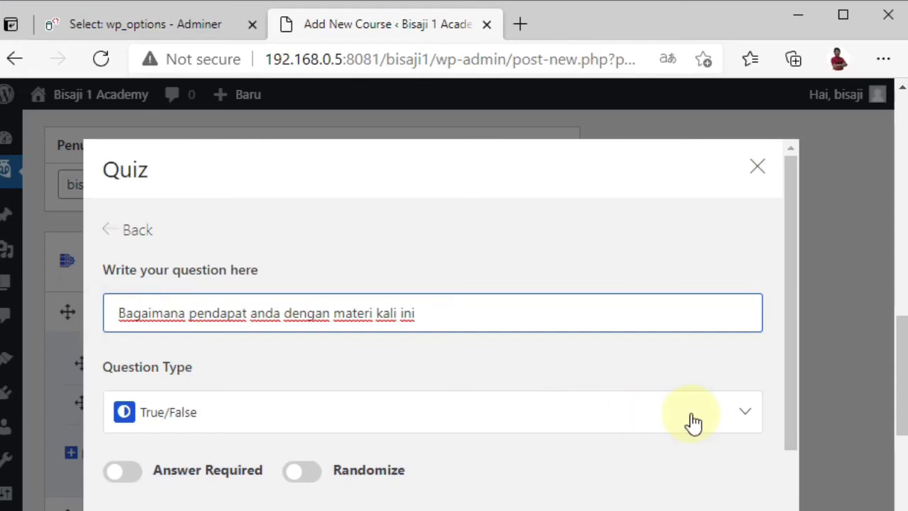
Step: Set the question type to Multiple Choice with Answer Required and Randomize switched on
click(746, 412)
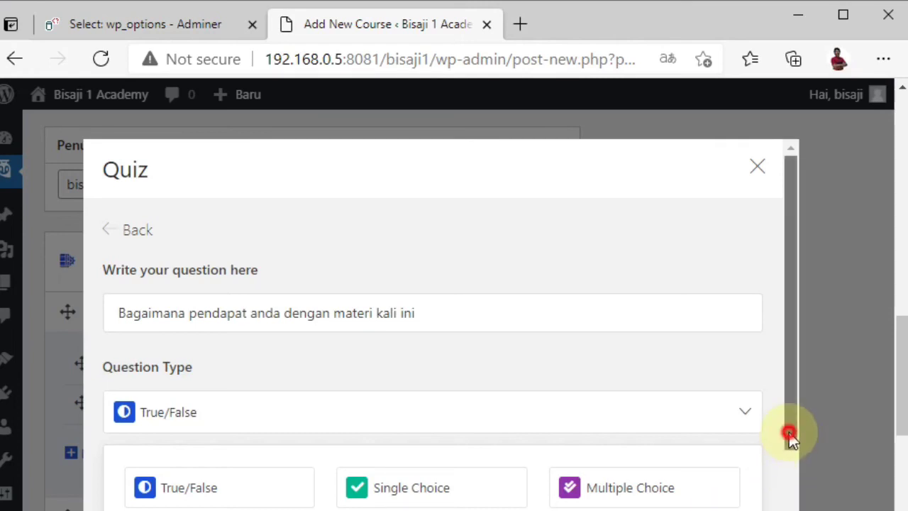
drag(791, 434, 791, 471)
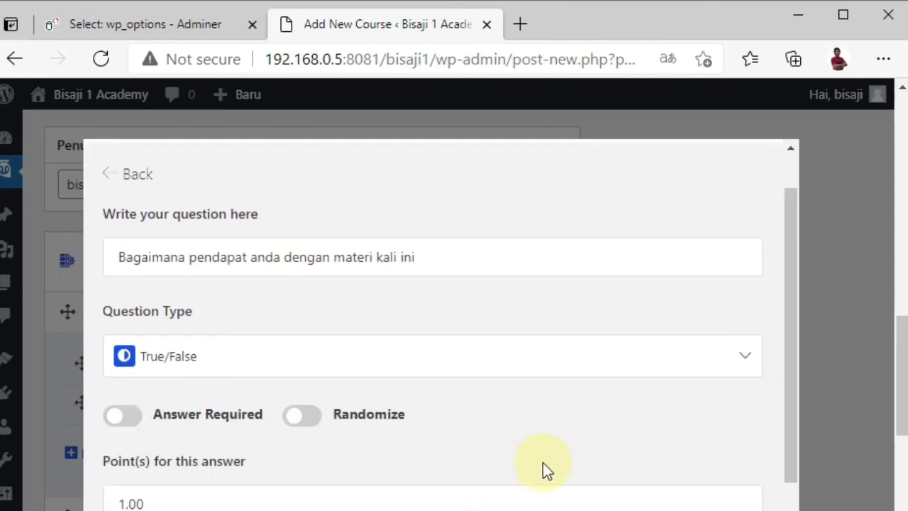
click(669, 357)
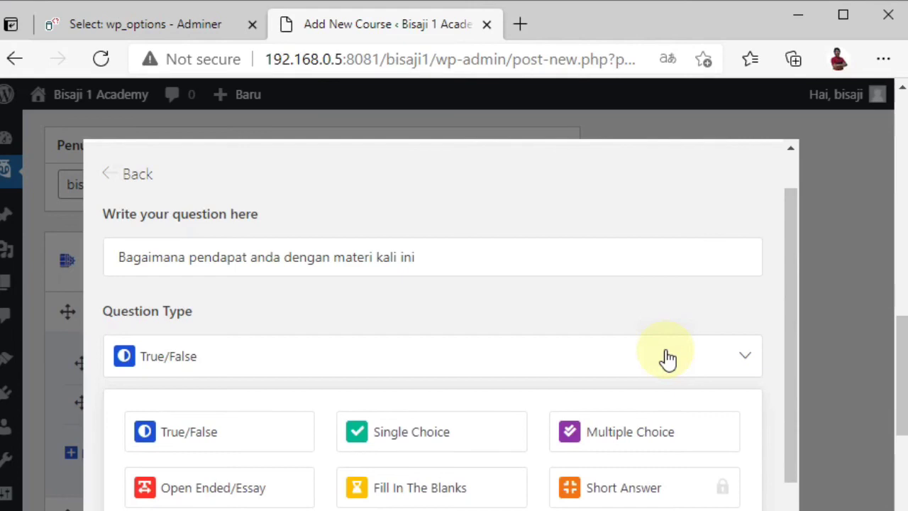
click(602, 433)
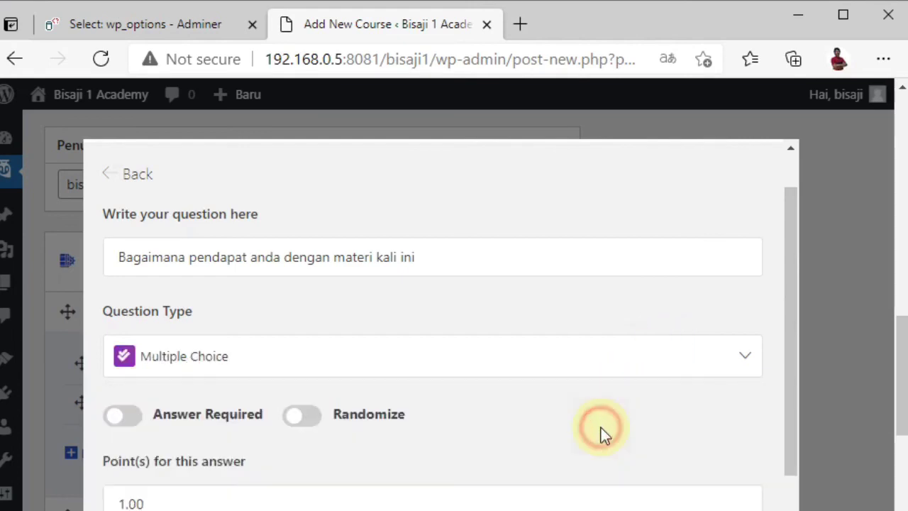
click(128, 425)
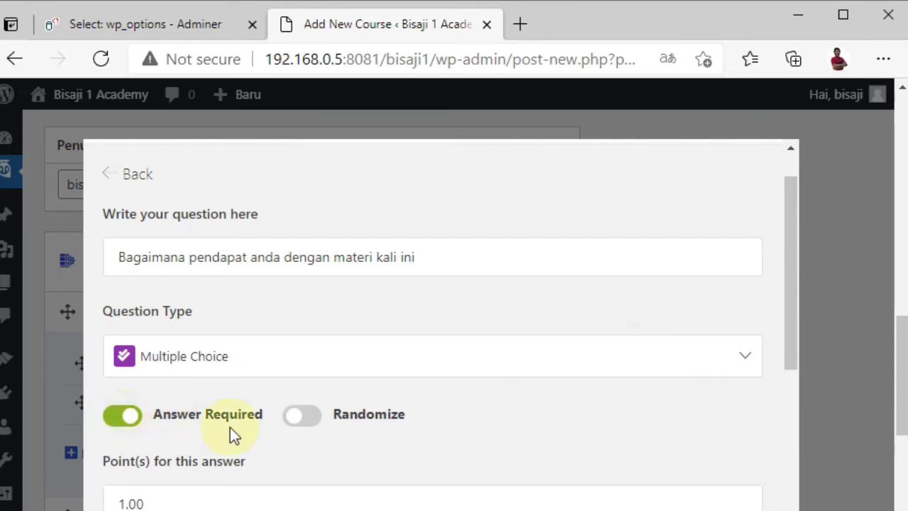
click(305, 420)
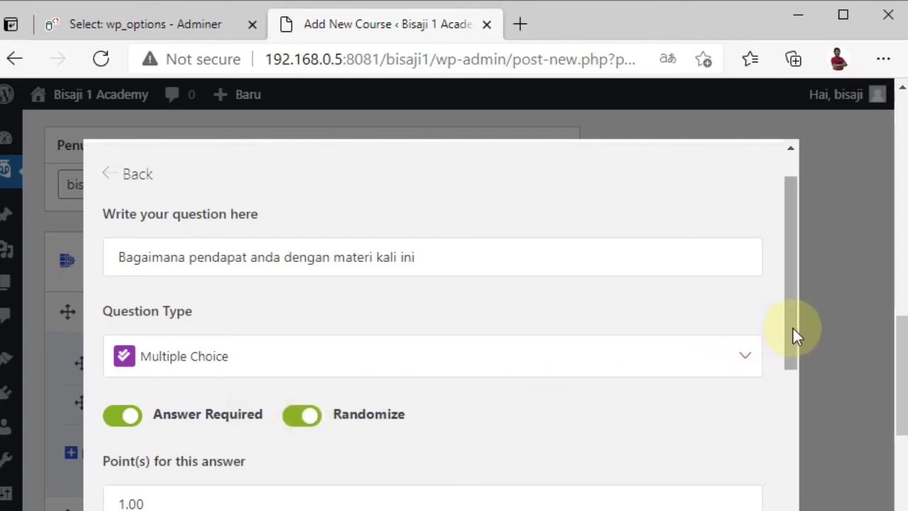
drag(793, 326, 769, 508)
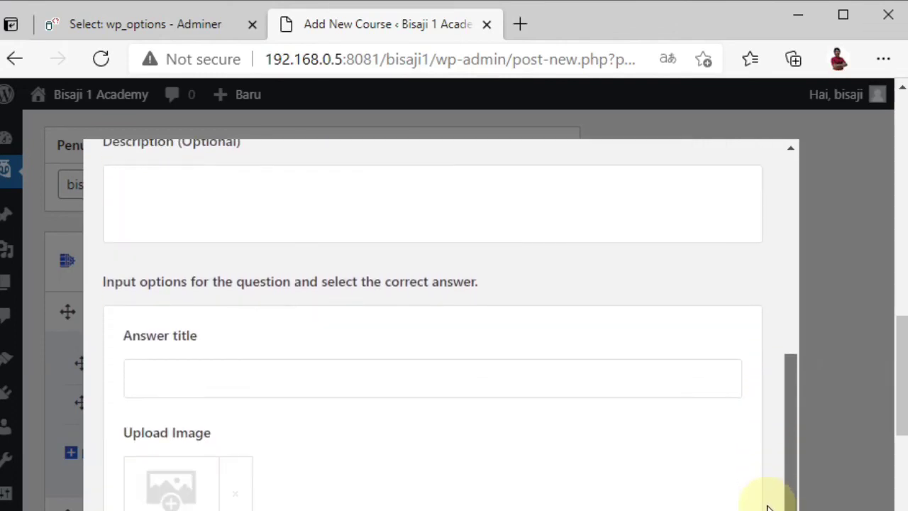
Step: Add answer options 'Mantap' and 'Biasa saja', then save the question
click(547, 387)
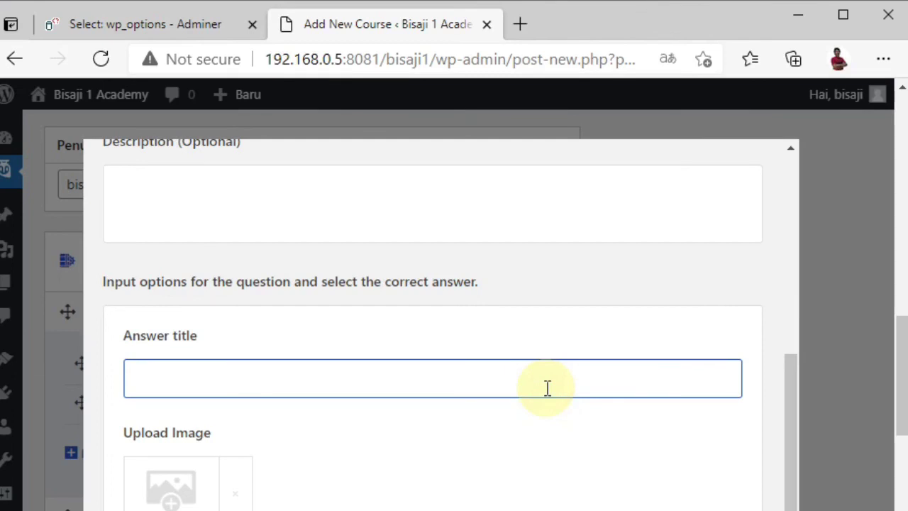
text(Mantap)
scroll(789, 422, down, 2)
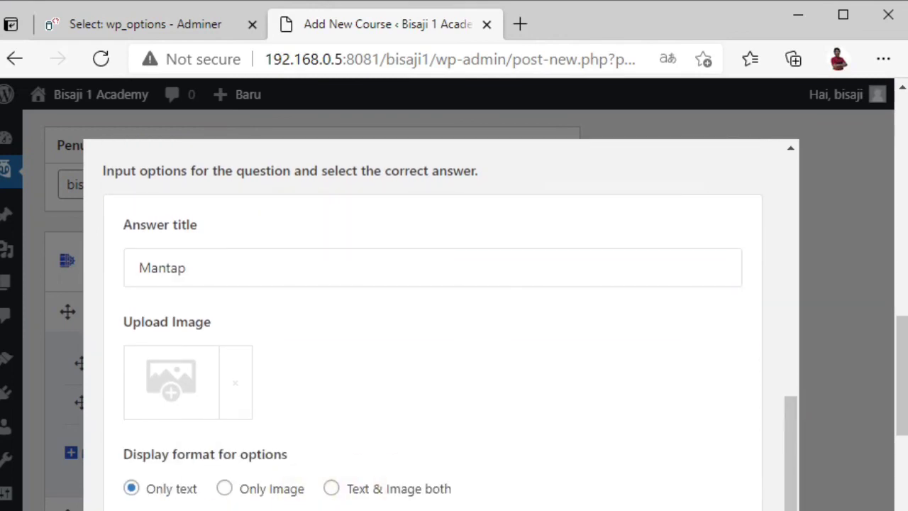
scroll(433, 326, up, 5)
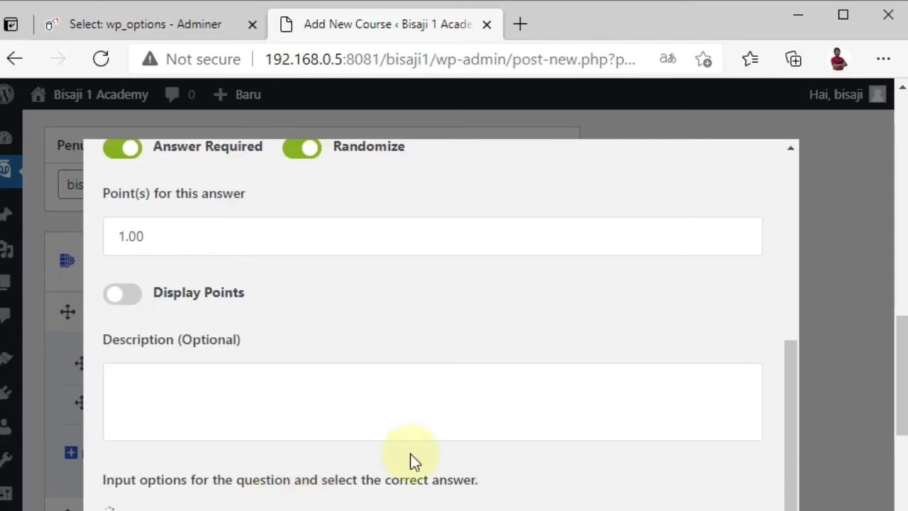
scroll(416, 461, down, 1)
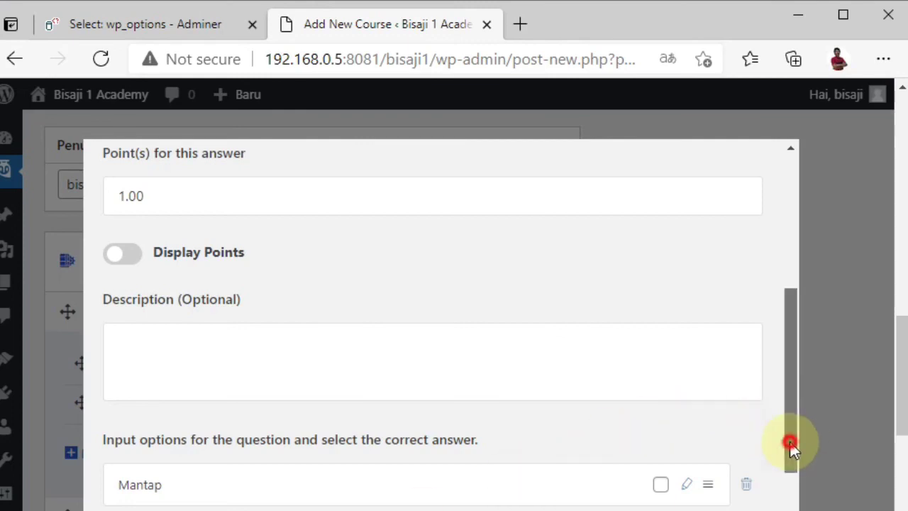
drag(790, 446, 791, 510)
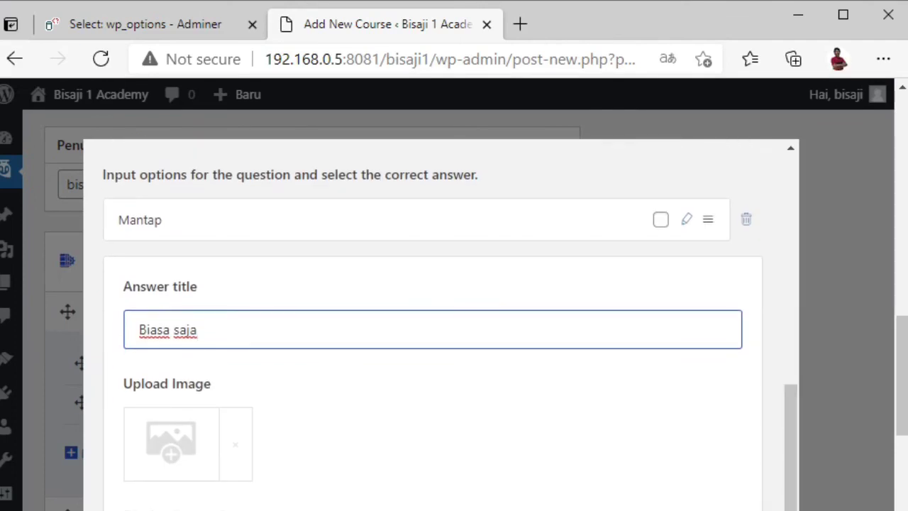
click(170, 510)
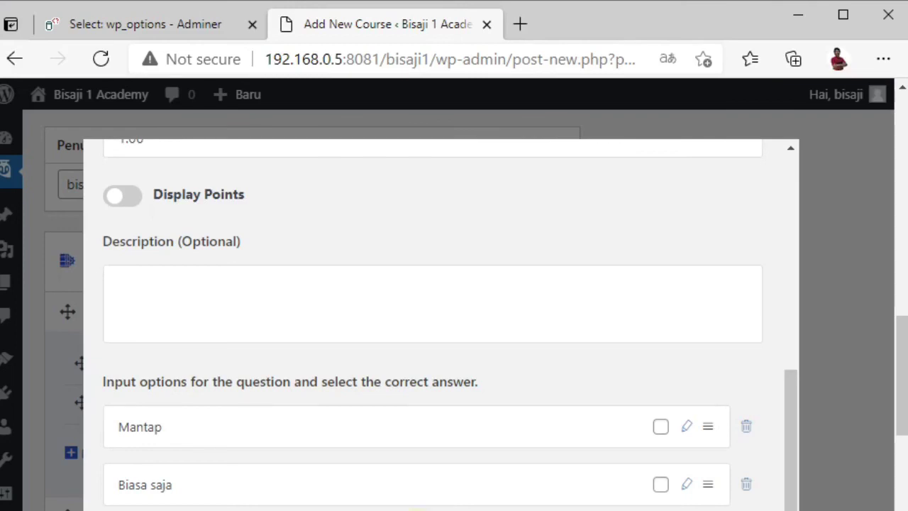
click(781, 501)
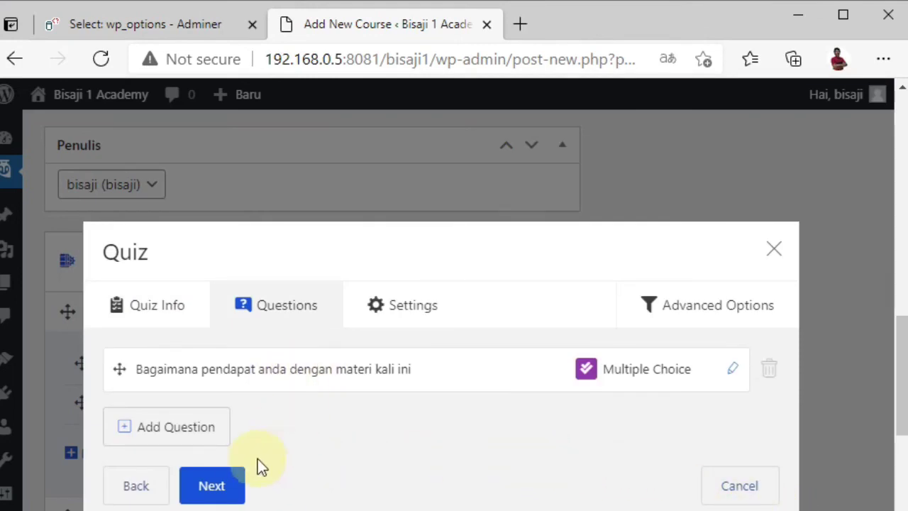
Step: Review the quiz settings and close the quiz editor
click(212, 486)
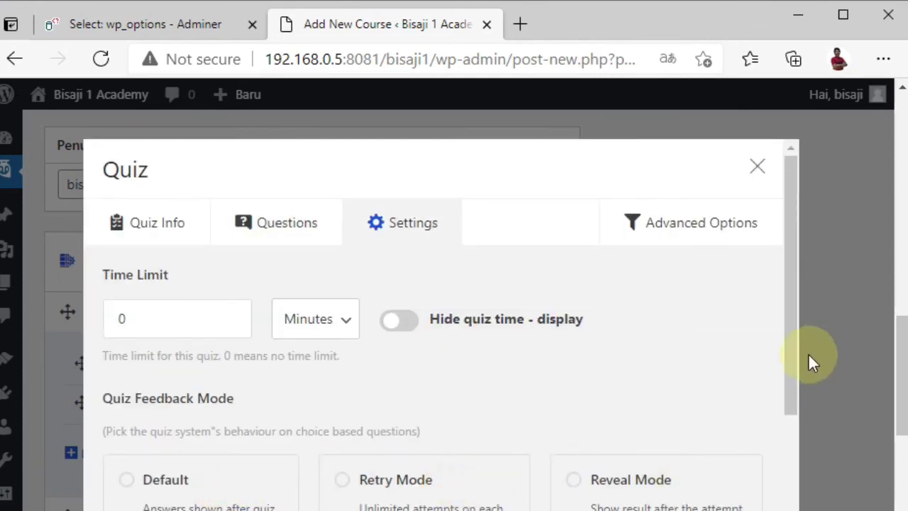
drag(787, 373, 758, 510)
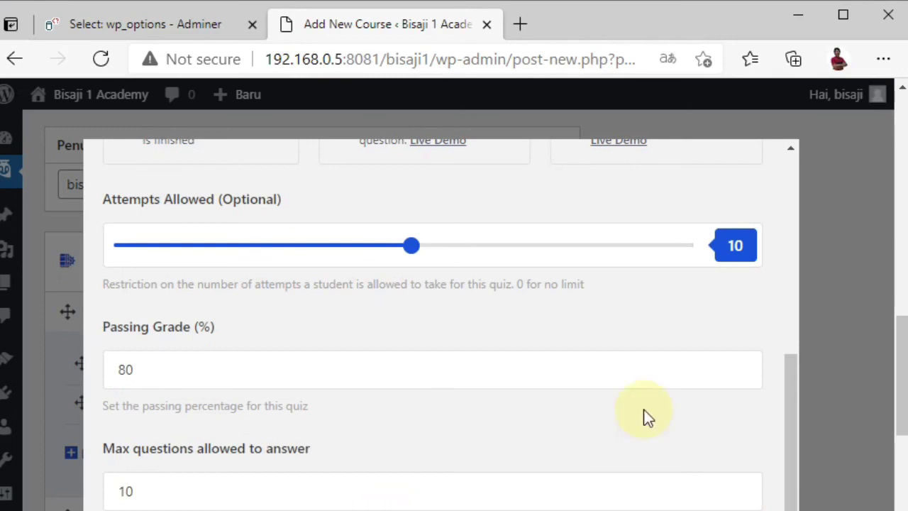
drag(786, 409, 816, 203)
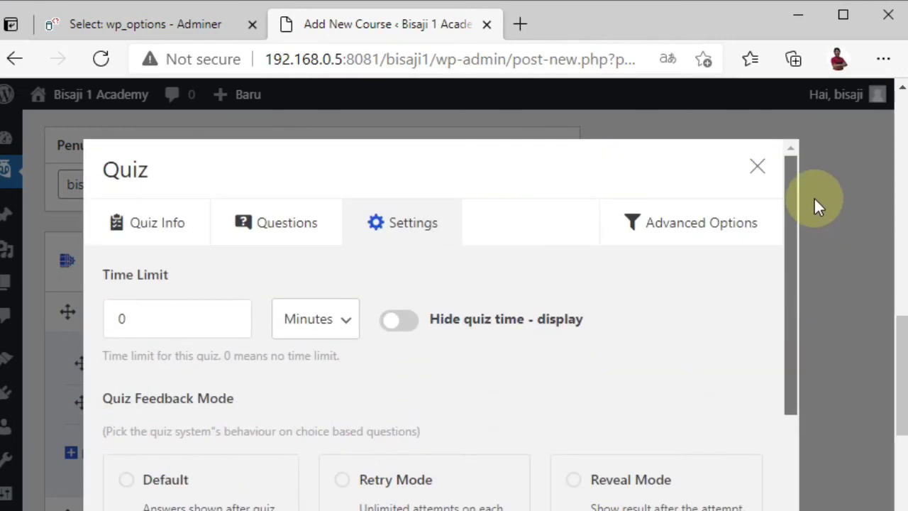
click(756, 169)
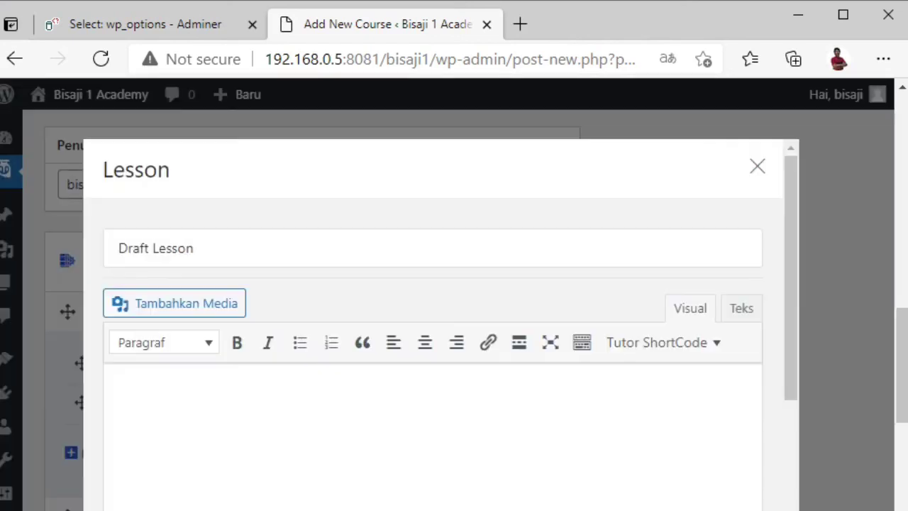
Step: Create lesson 'Materi 2' under Topik 2 with content 'Ini isi materi 2'
drag(212, 259, 99, 241)
text(Materi 2)
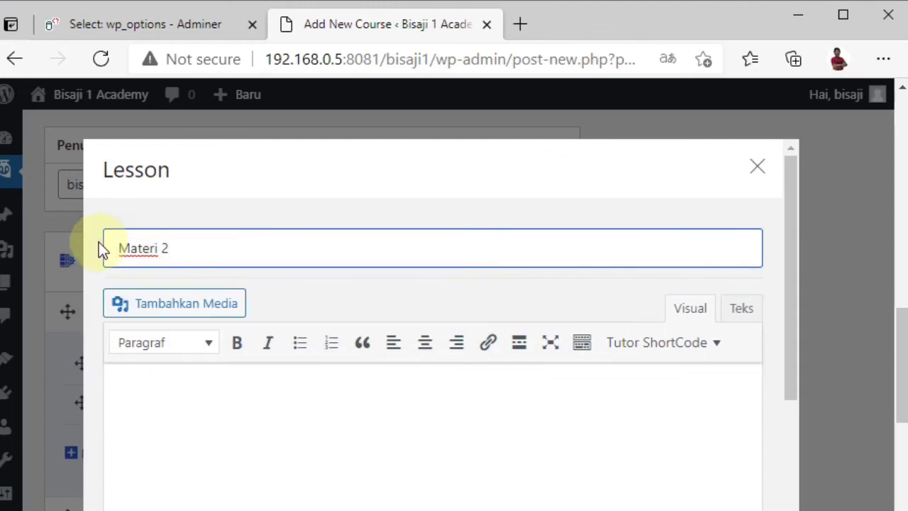
click(193, 506)
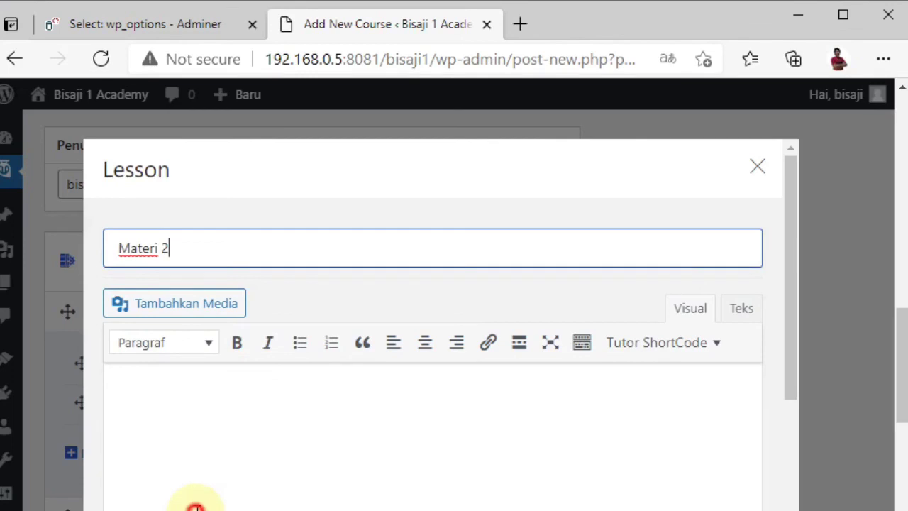
text(Ini i)
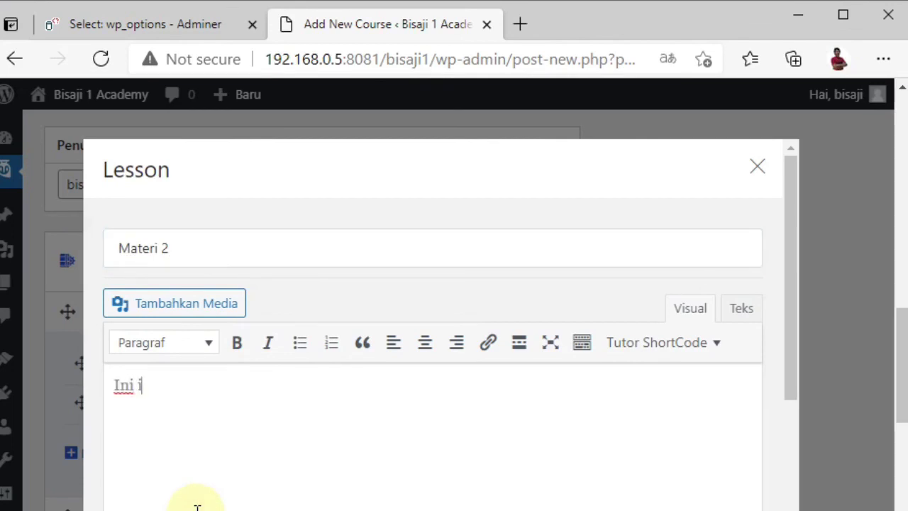
text(si materi 2)
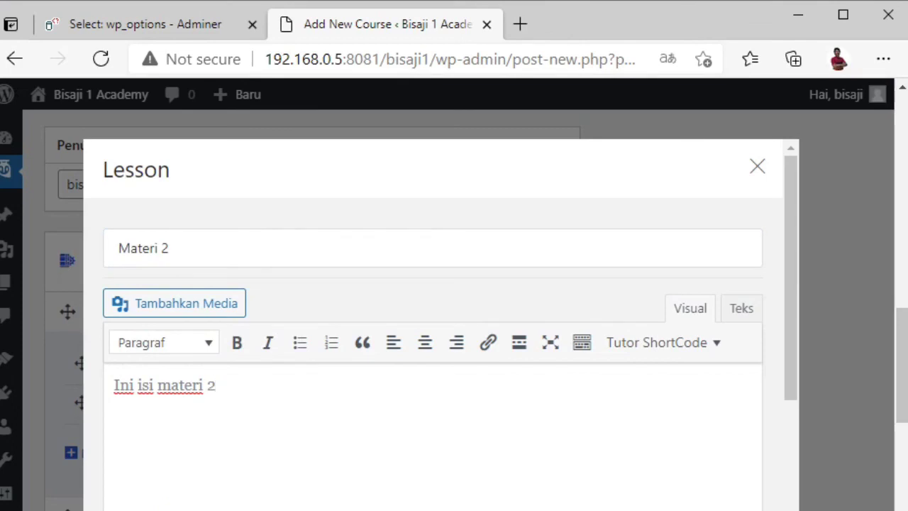
click(411, 489)
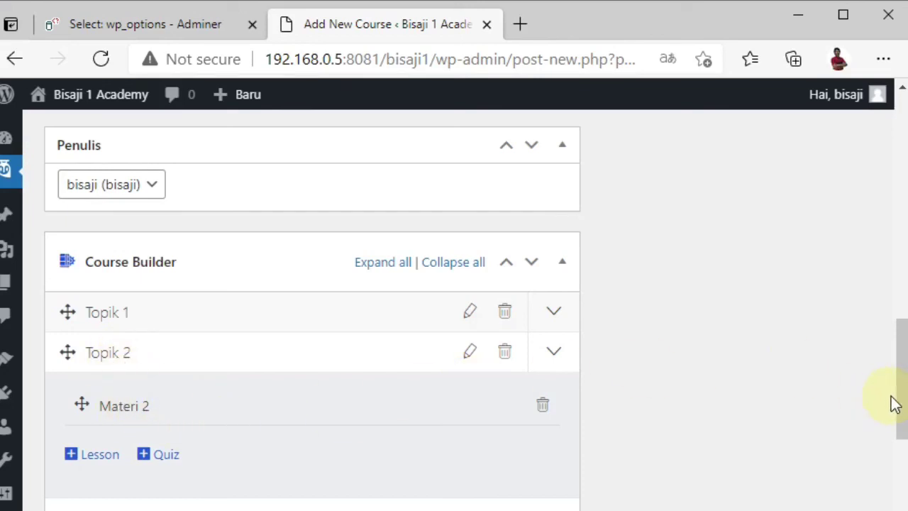
drag(903, 403, 888, 502)
scroll(887, 502, down, 3)
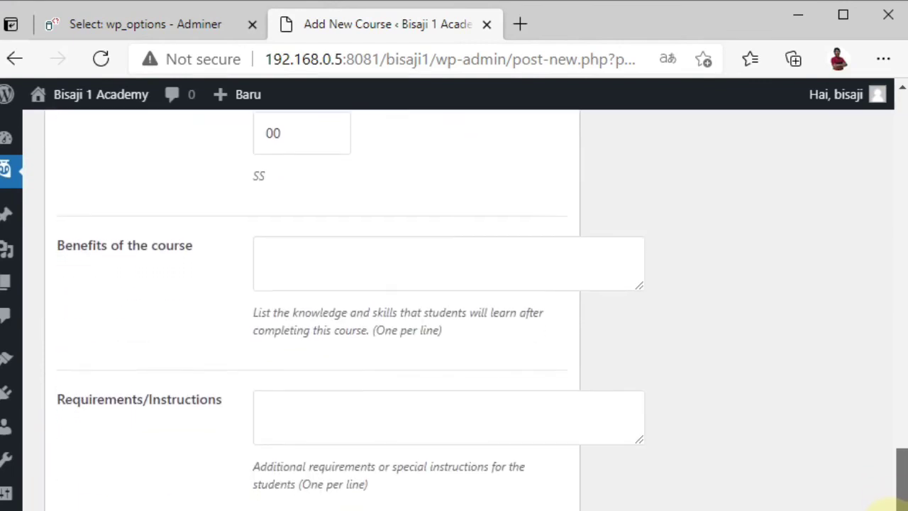
scroll(454, 305, down, 4)
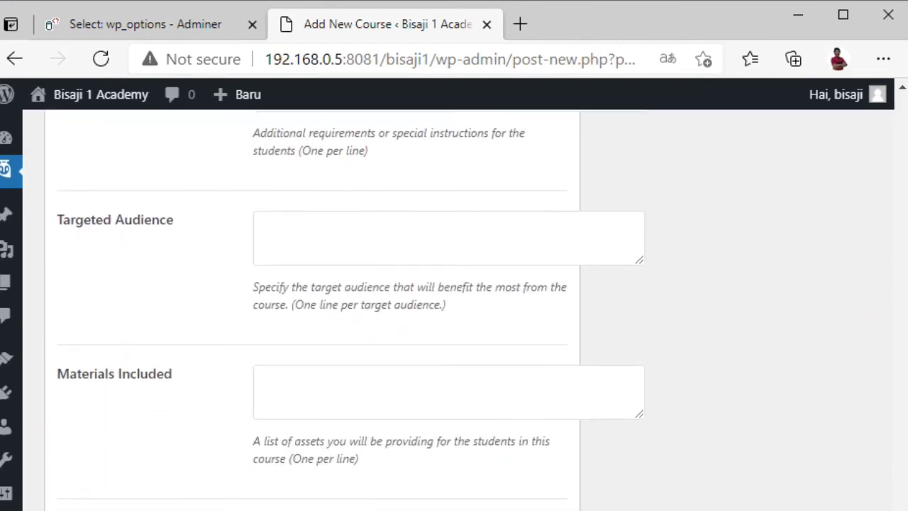
scroll(345, 310, down, 1)
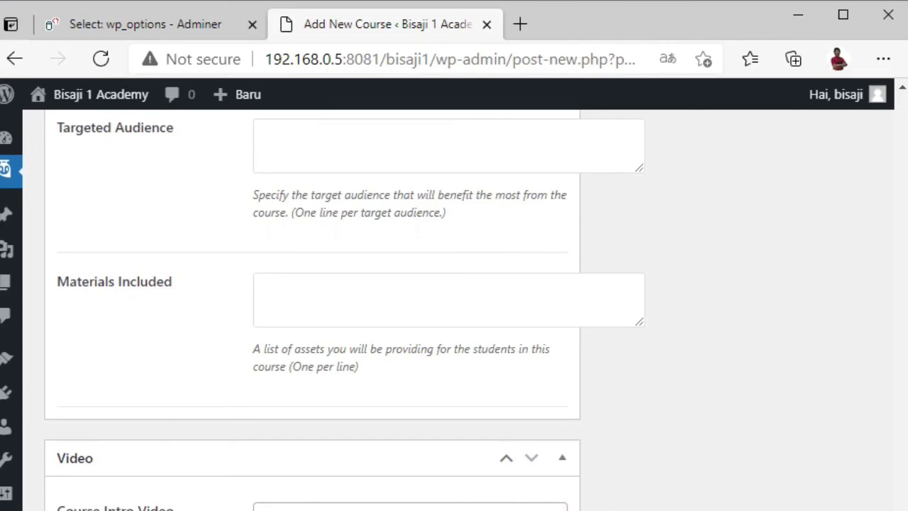
scroll(313, 310, up, 1)
scroll(892, 462, up, 15)
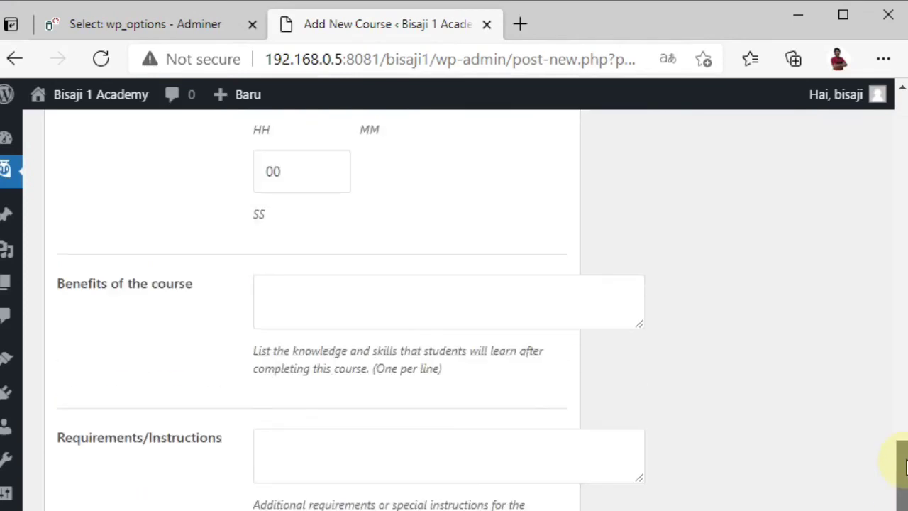
drag(902, 323, 902, 154)
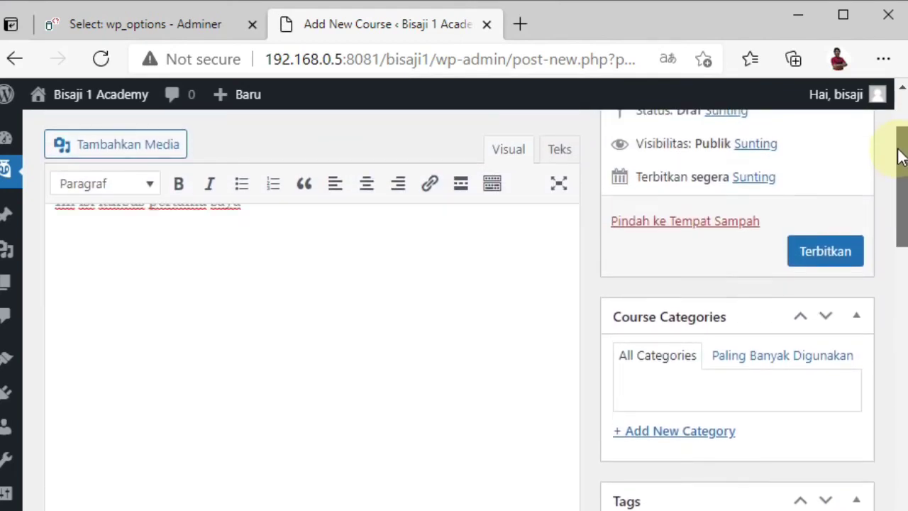
Step: Publish 'Kursus pertama Saya', dismiss the theme notice, and view the live course page
click(824, 257)
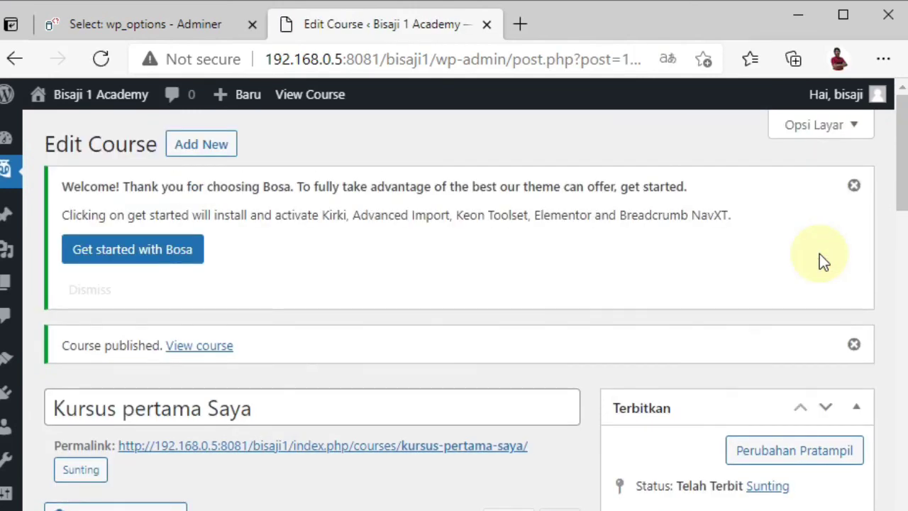
click(854, 187)
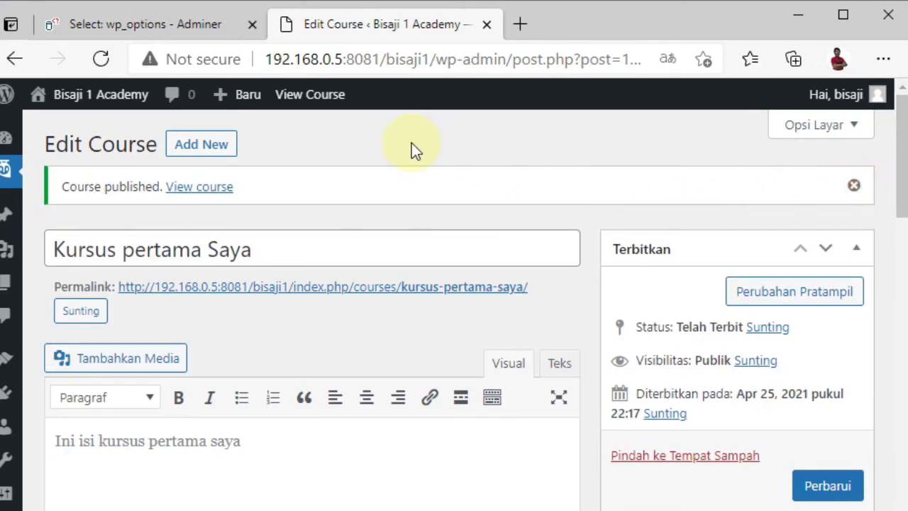
click(217, 190)
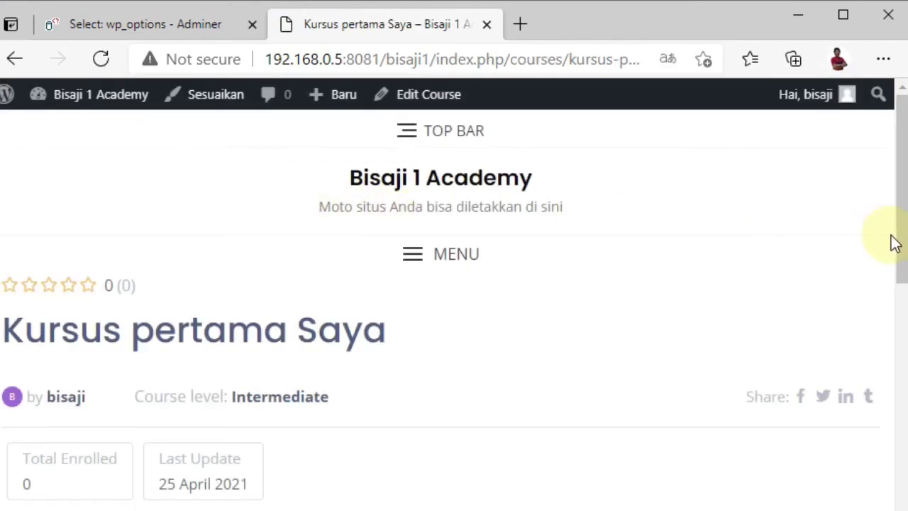
drag(900, 239, 901, 294)
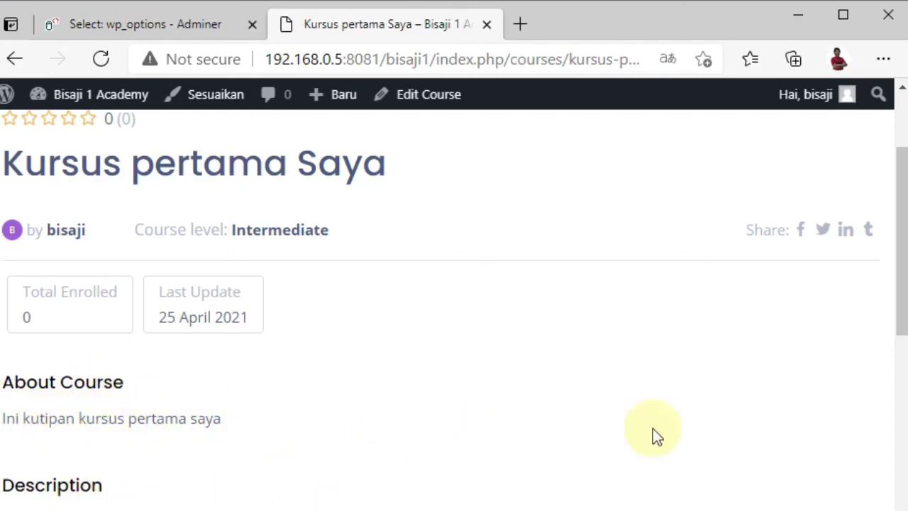
drag(902, 314, 882, 442)
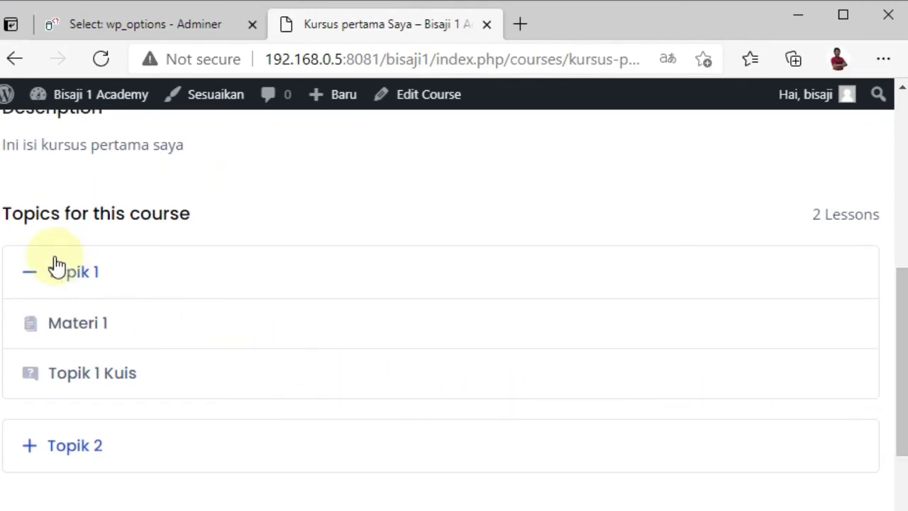